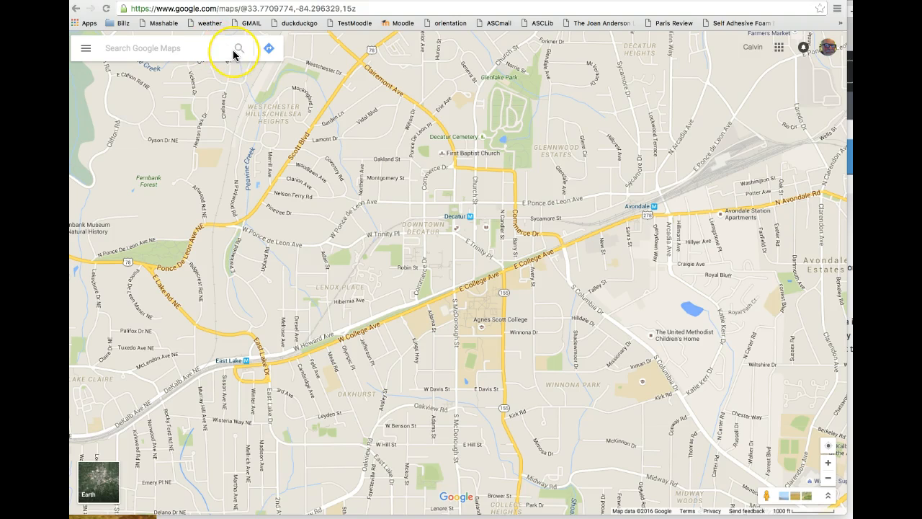
Reopen Google Maps from the Google apps list
left_click(696, 53)
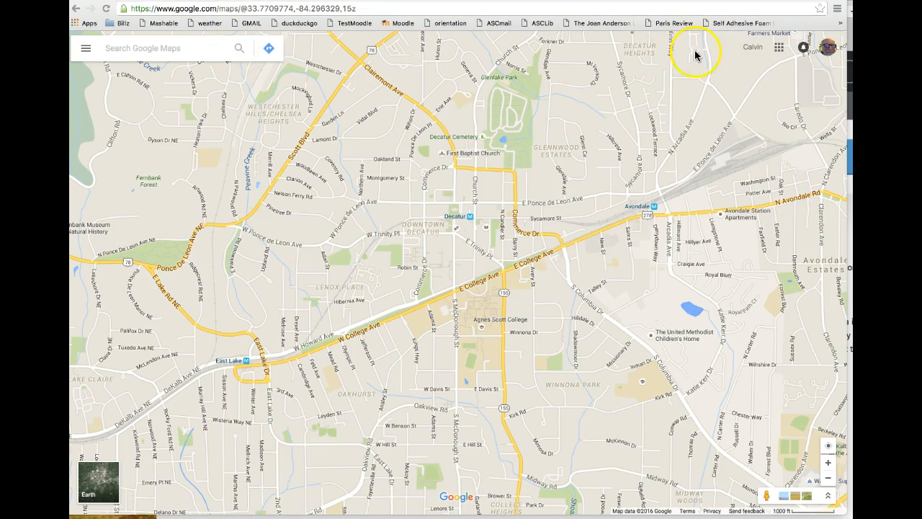
left_click(781, 48)
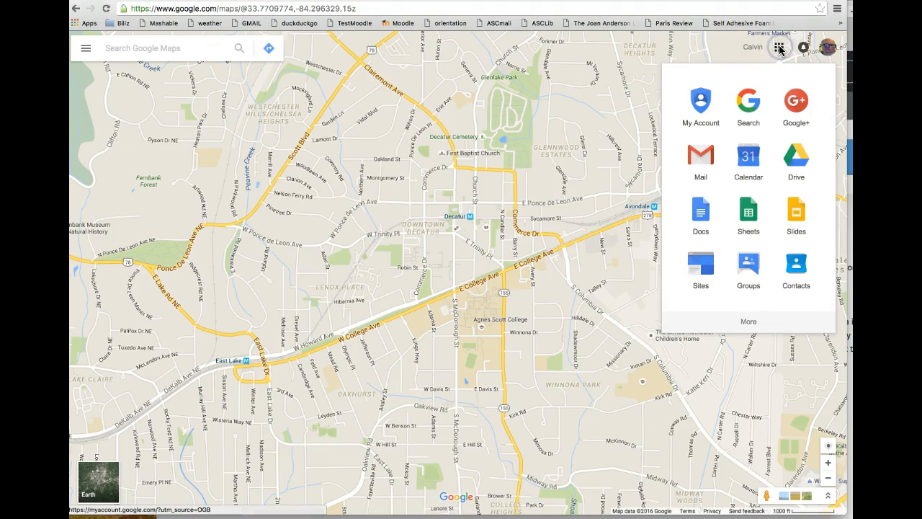
left_click(748, 322)
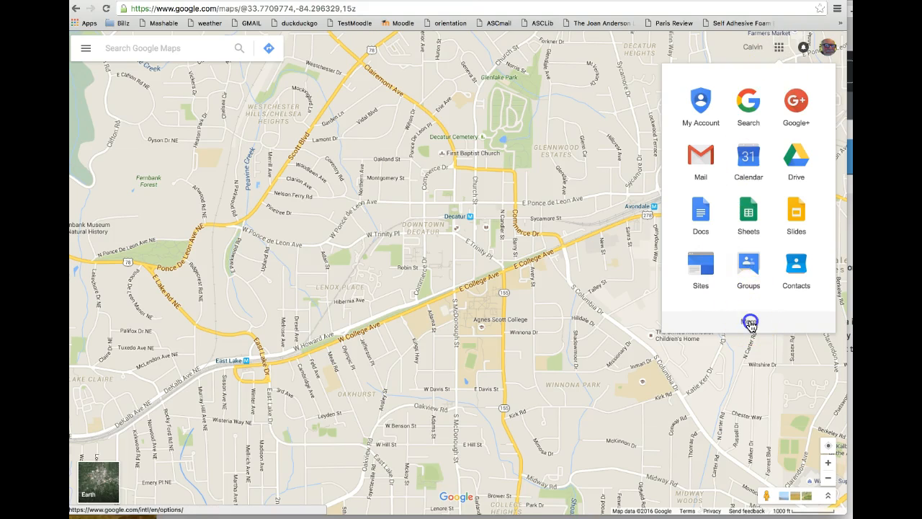
left_click(749, 167)
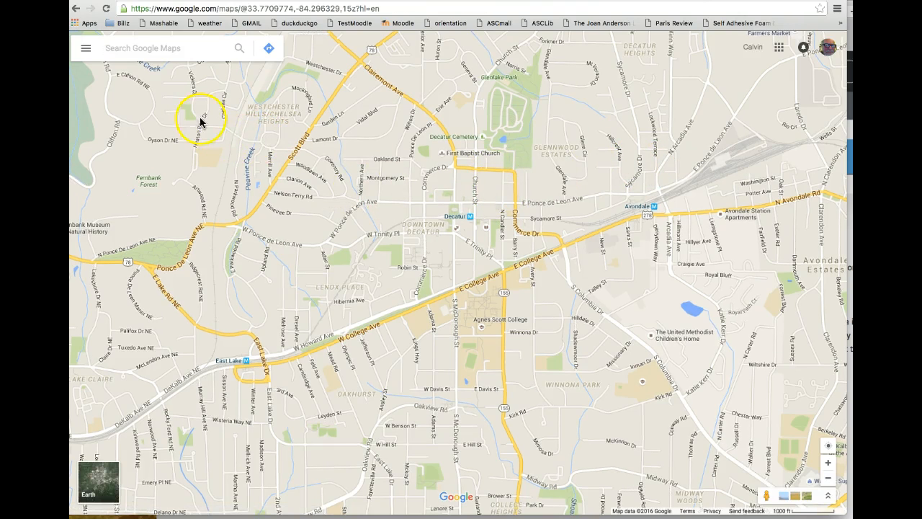
Create a new custom map from My Maps in the Google Maps side menu
left_click(86, 52)
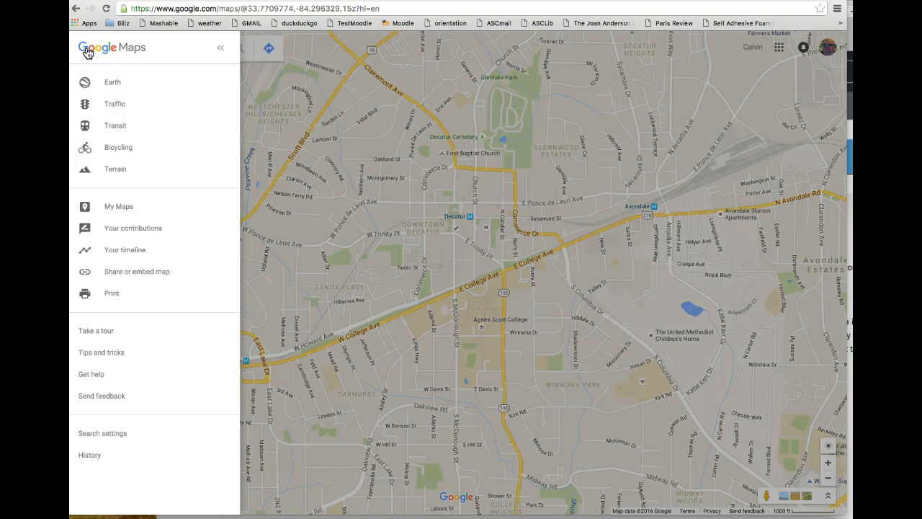
left_click(122, 207)
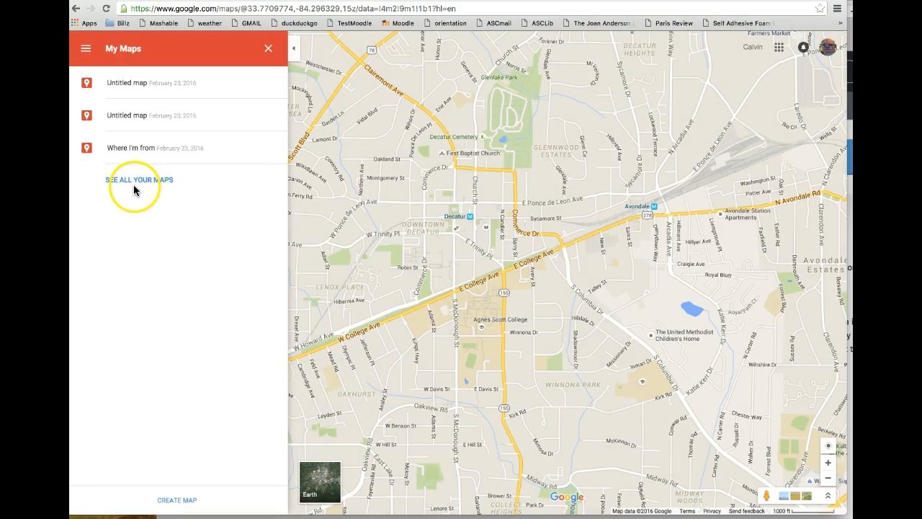
left_click(177, 500)
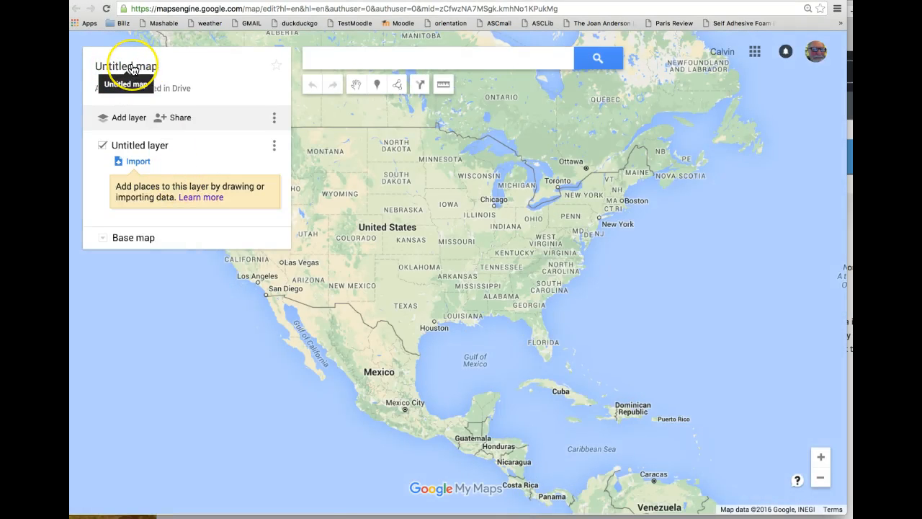
Title the map 'Where I Live' with description 'This map shows where I live.' and save
left_click(133, 69)
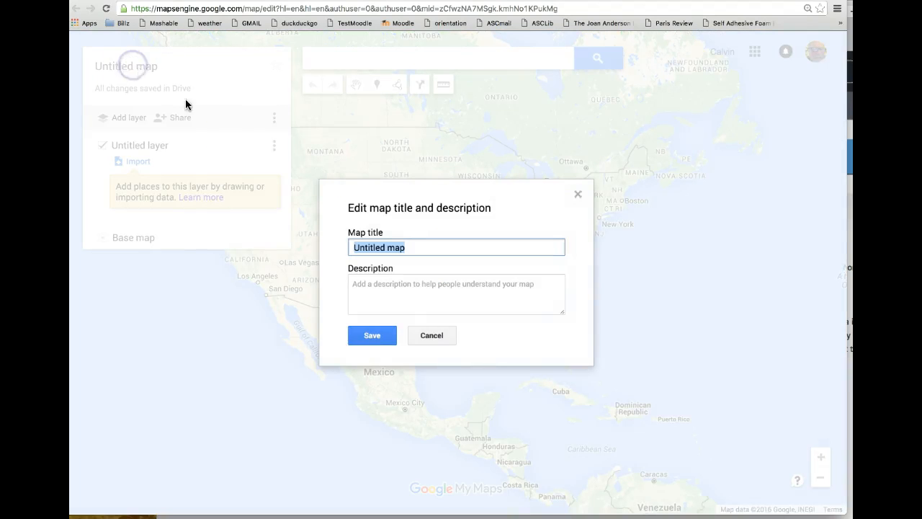
left_click(365, 239)
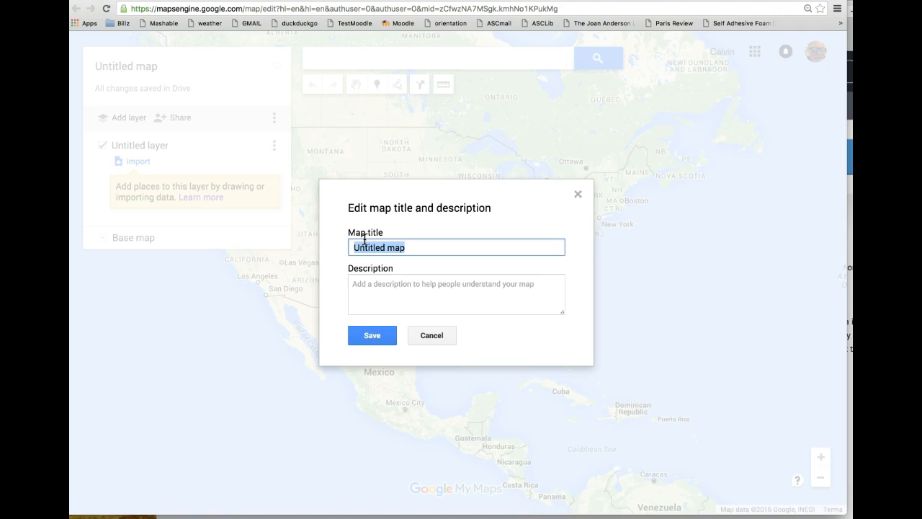
type("Where I L")
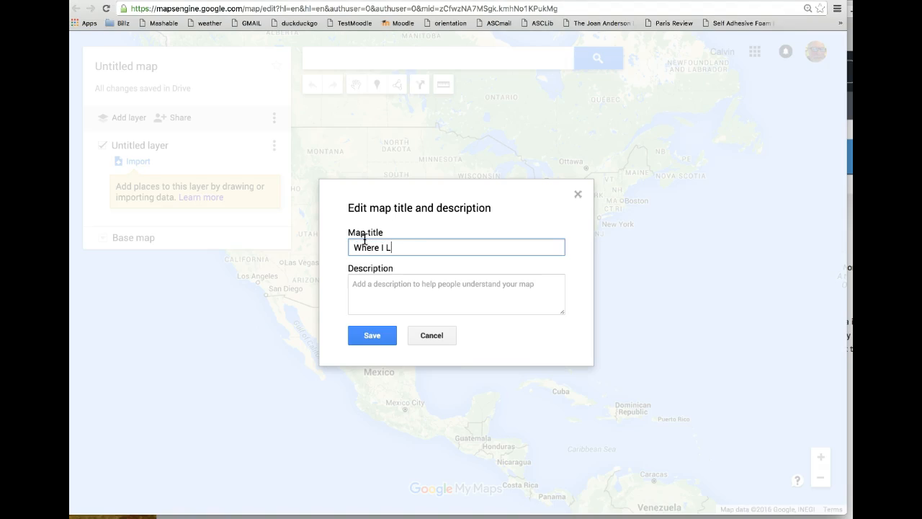
type("ive")
key("Tab")
type("Thi")
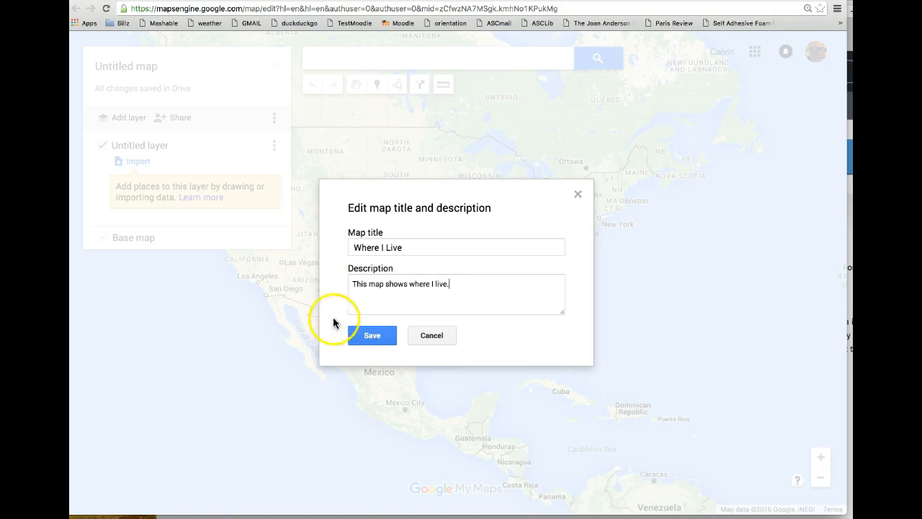
left_click(369, 334)
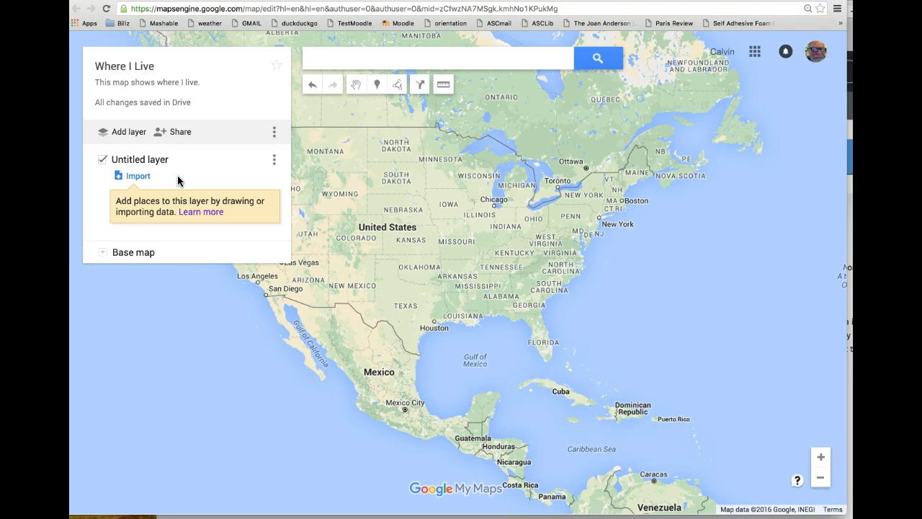
Search for the home street address and select its Pine Lake, GA suggestion
left_click(354, 63)
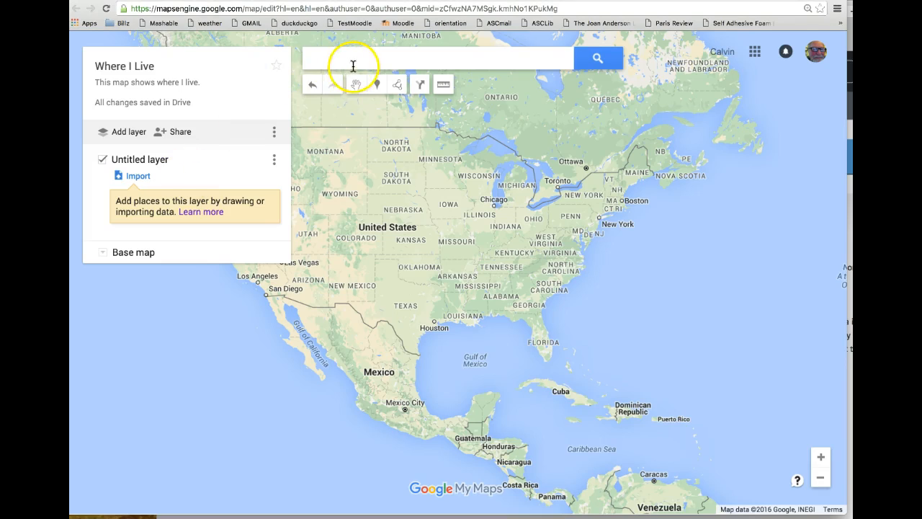
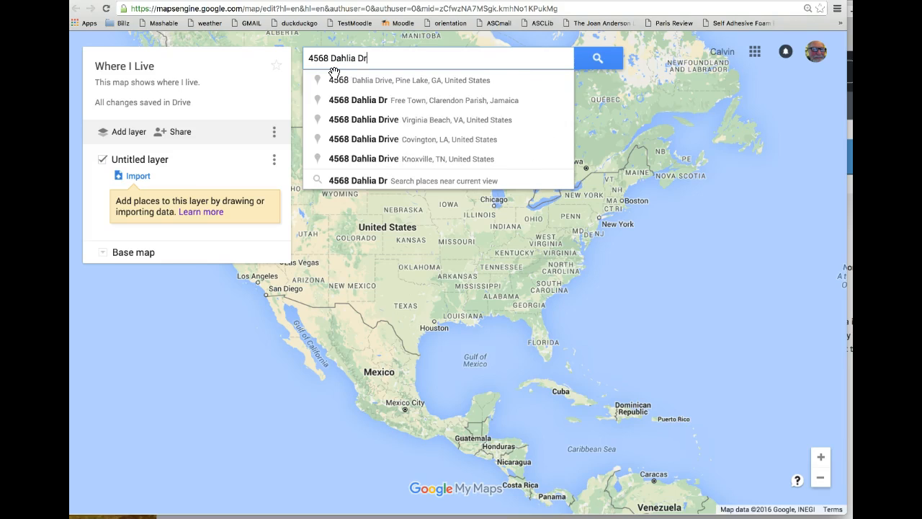
left_click(336, 82)
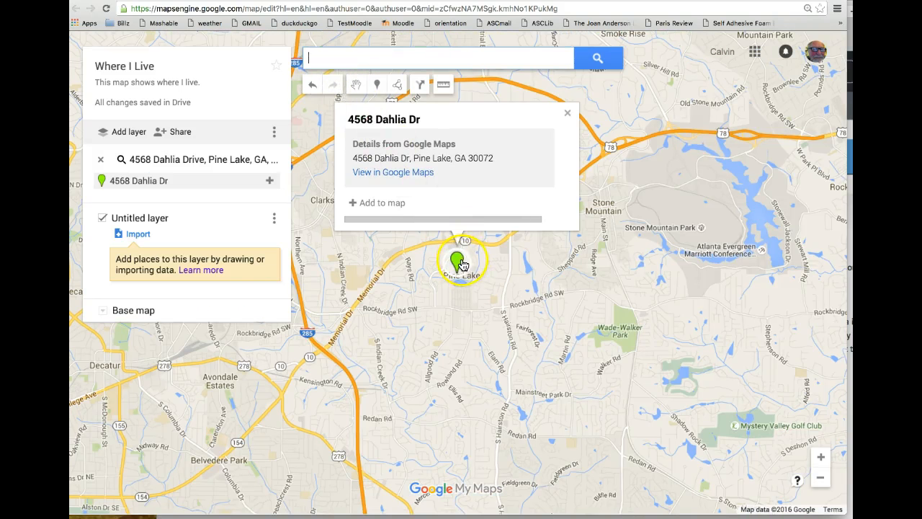
Add the home address to the layer and preview pink, blue, star, diamond and square marker styles
left_click(382, 204)
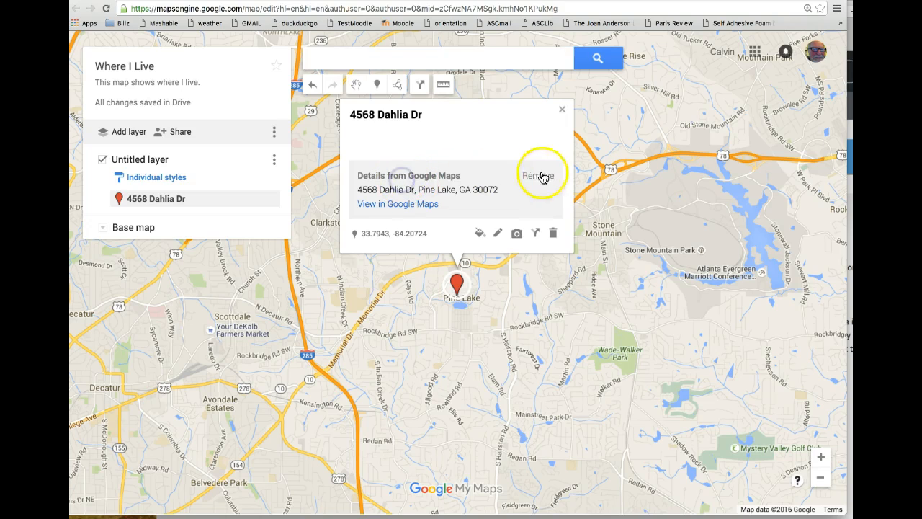
left_click(480, 235)
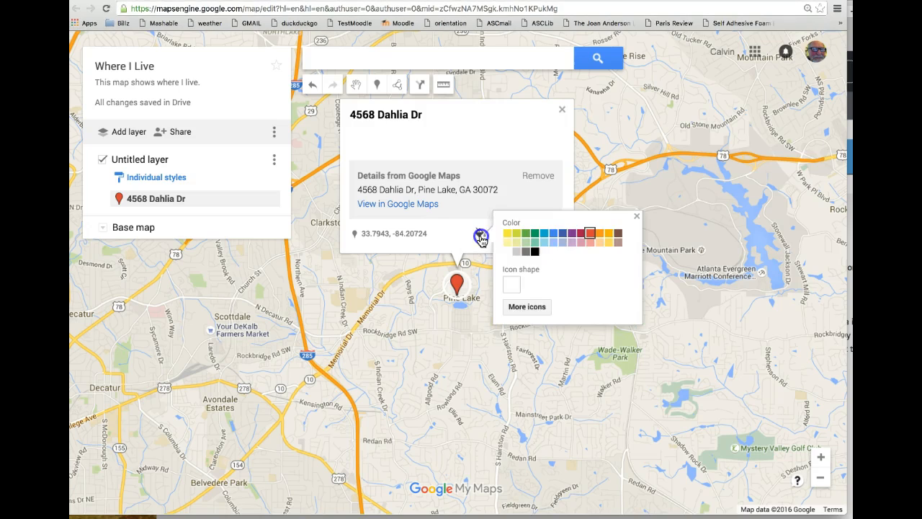
left_click(575, 244)
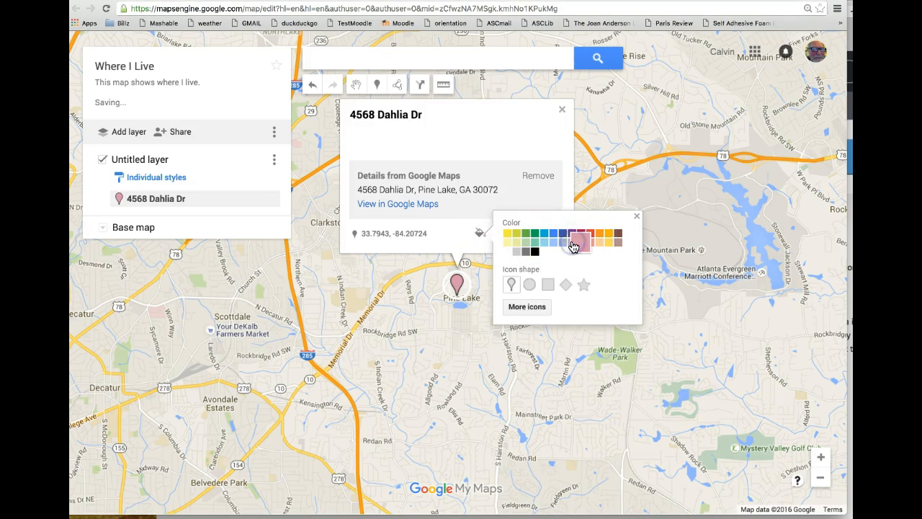
left_click(556, 236)
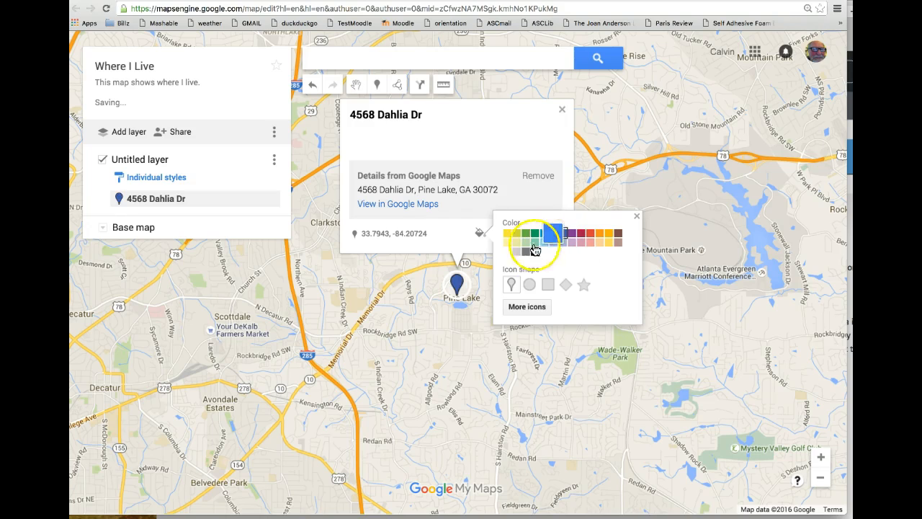
left_click(584, 288)
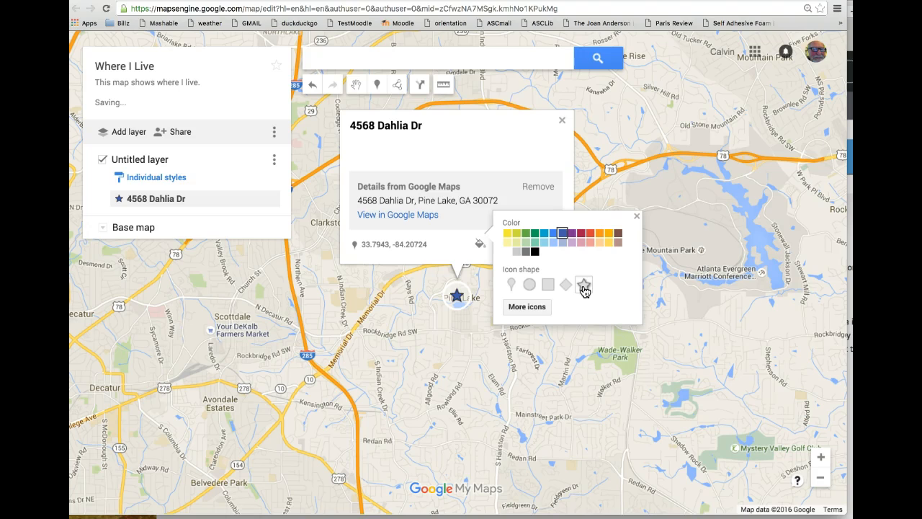
left_click(567, 286)
left_click(548, 284)
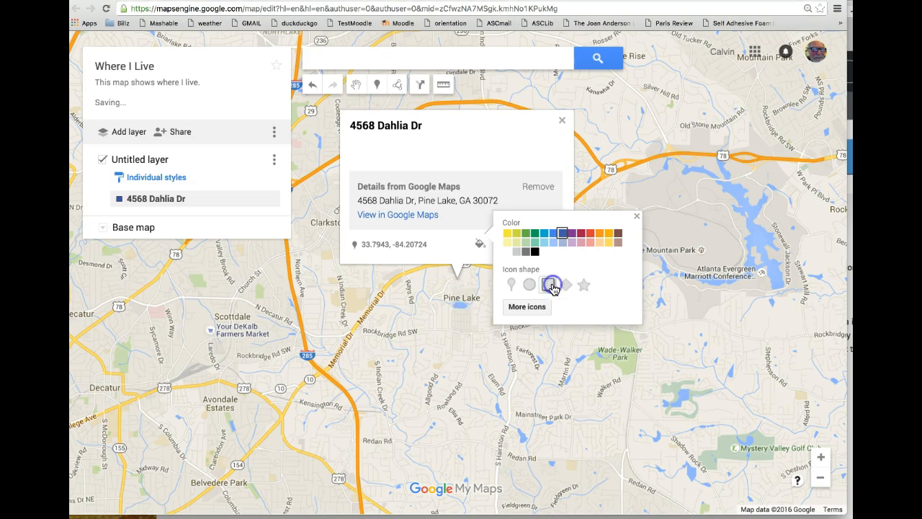
left_click(516, 289)
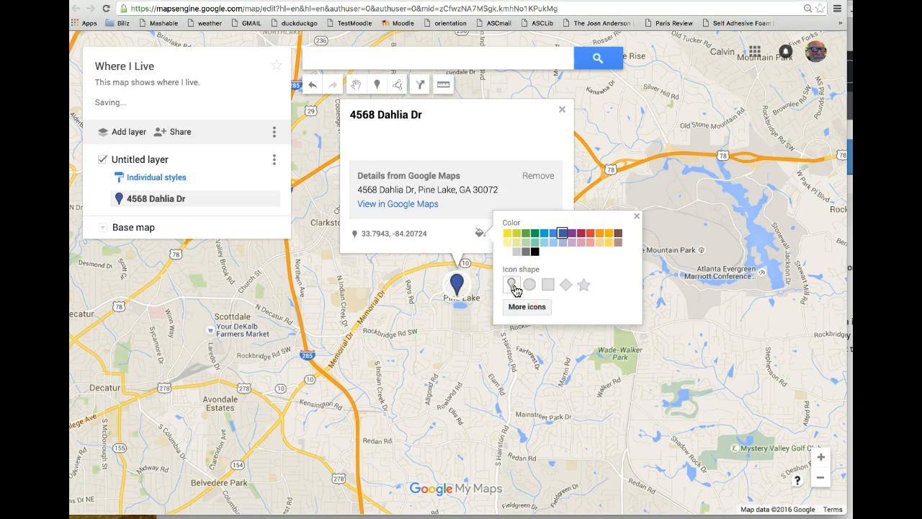
Pick the sun weather icon for the home marker from the full icon set
left_click(525, 310)
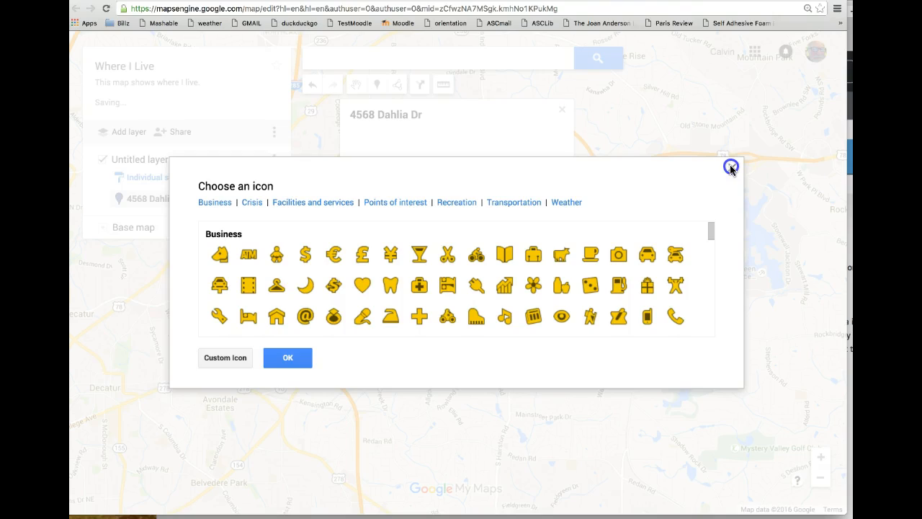
left_click_drag(729, 166, 678, 175)
left_click(703, 166)
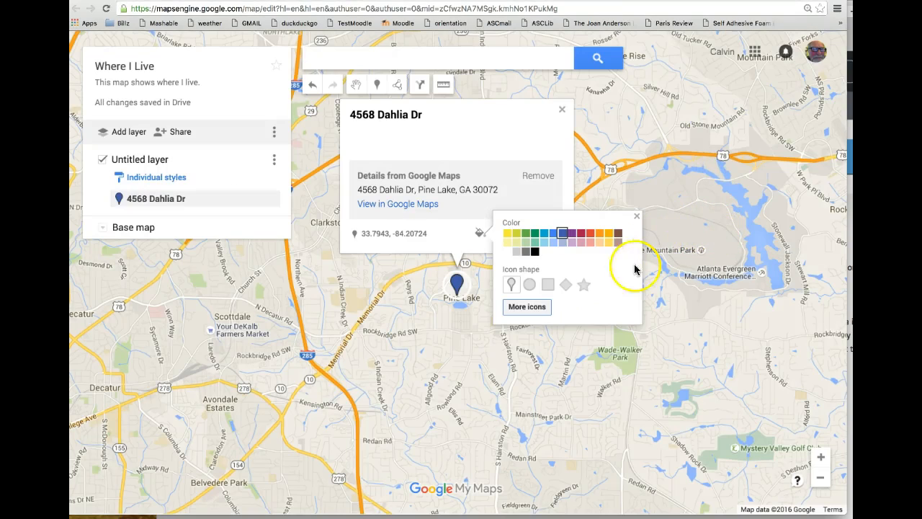
left_click(550, 307)
left_click_drag(709, 229, 698, 337)
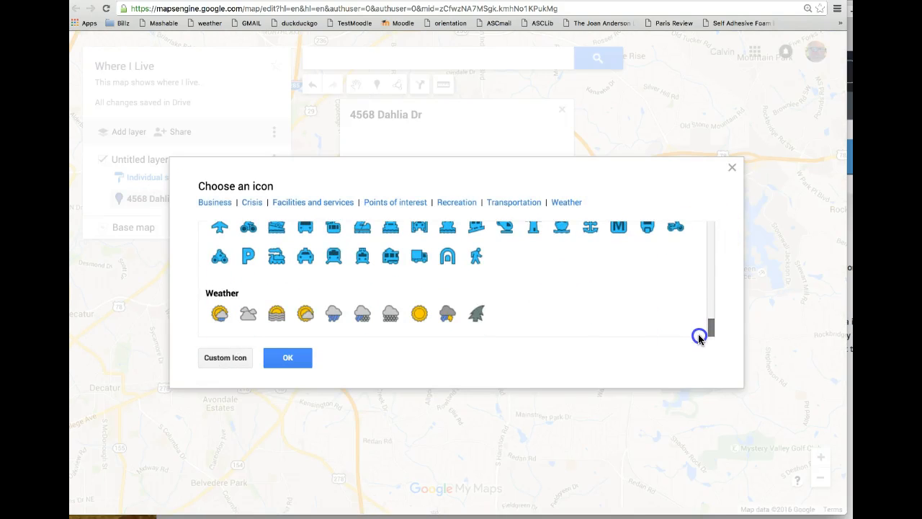
left_click(421, 315)
left_click(293, 359)
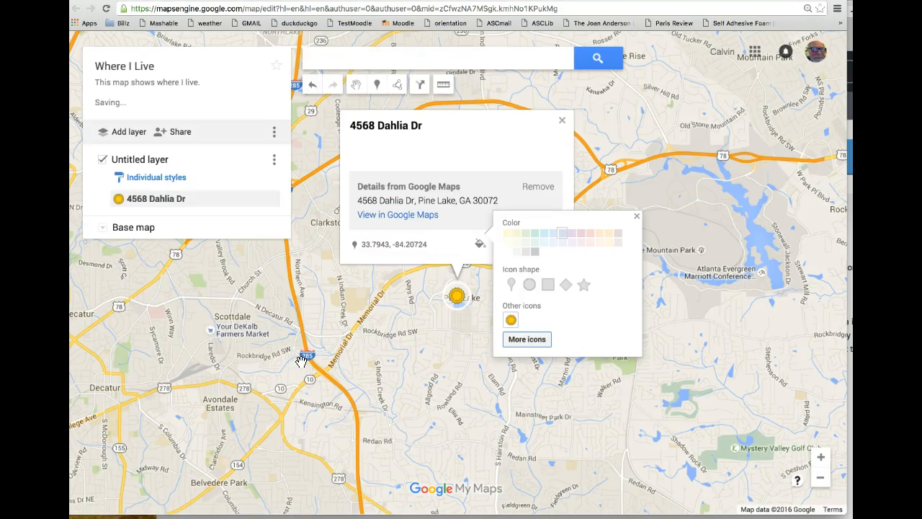
Switch the home marker back to a red pin and open its details for editing
left_click(511, 285)
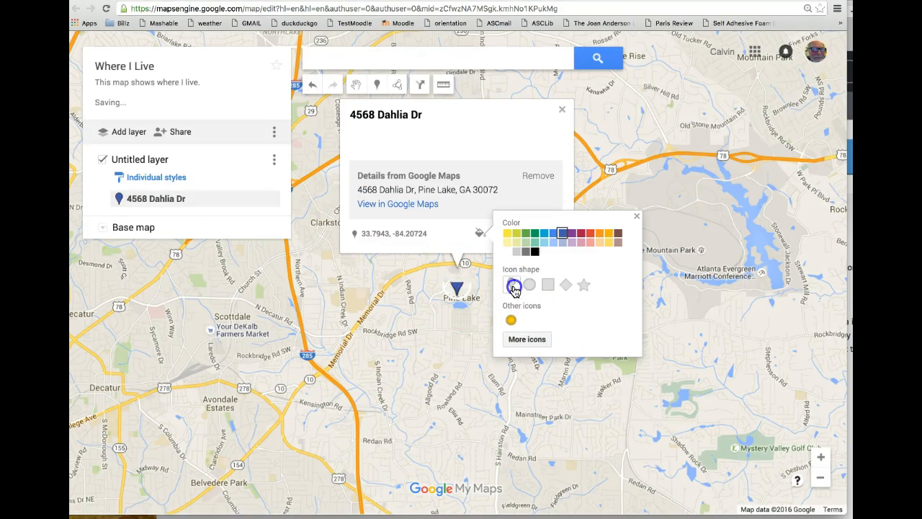
left_click(590, 233)
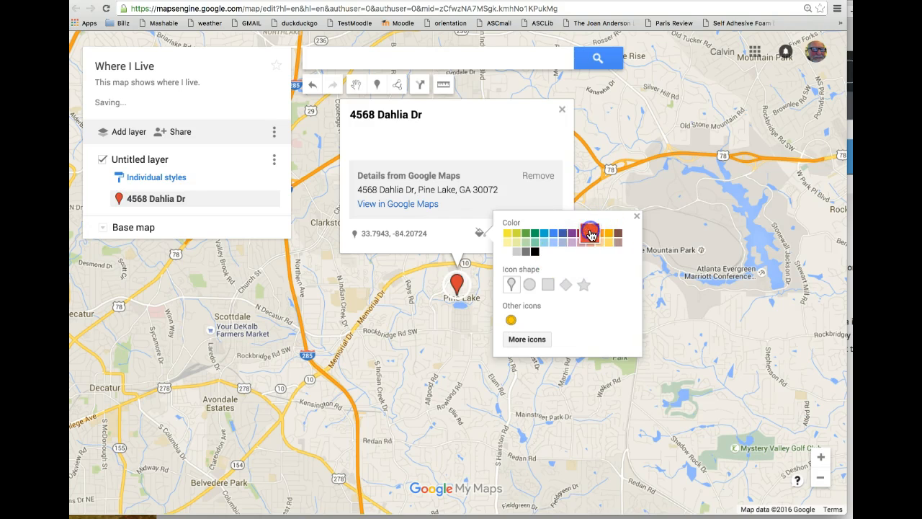
left_click(635, 218)
left_click(499, 233)
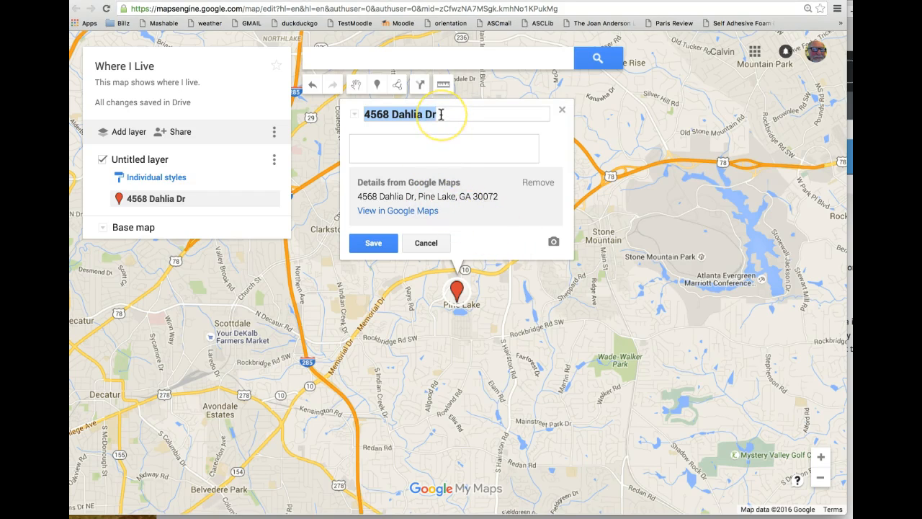
Rename the home marker to 'My Home' and save it
type("My")
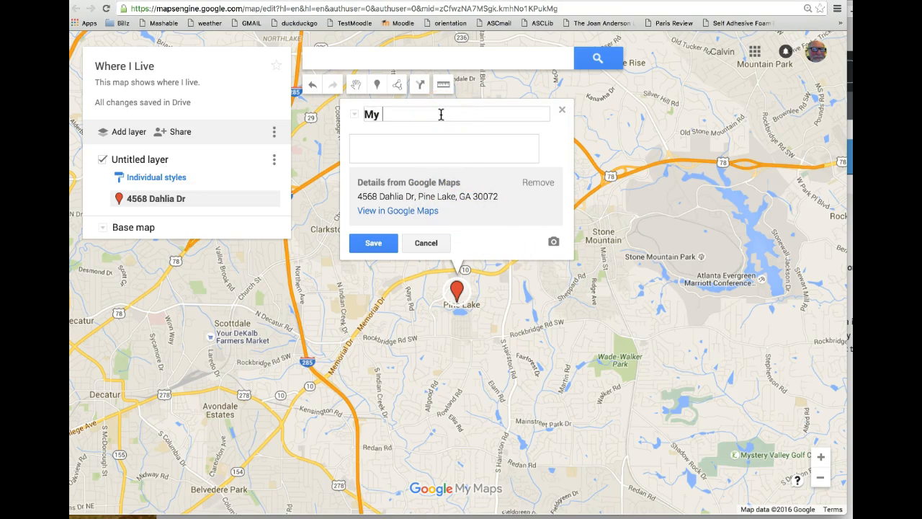
left_click(420, 143)
left_click(382, 242)
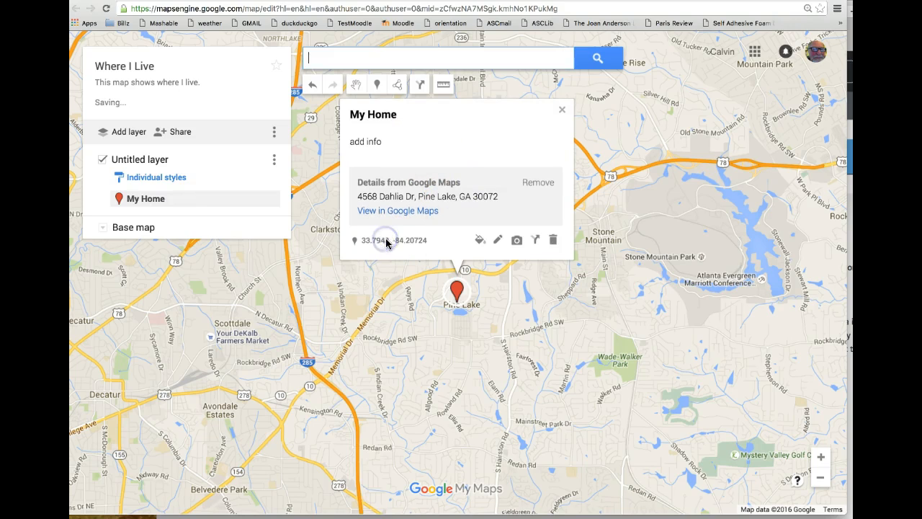
left_click(514, 244)
Search YouTube for 'Pine Lake, GA' and attach the Pine Lake Funky Flash Mob video
left_click(286, 184)
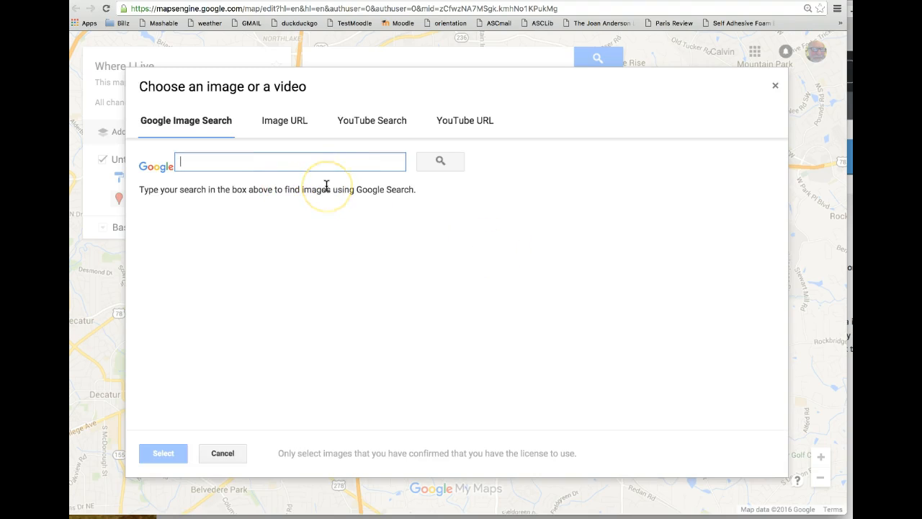
left_click(463, 121)
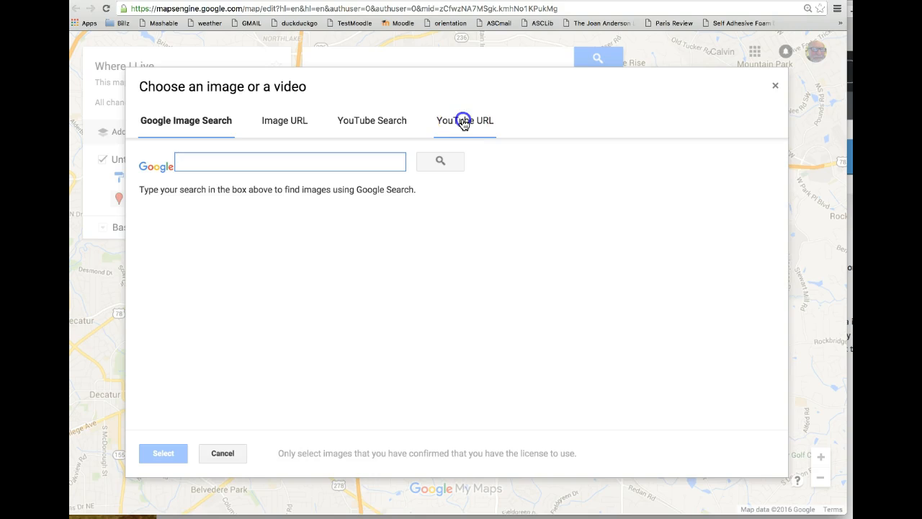
left_click(359, 128)
left_click(280, 160)
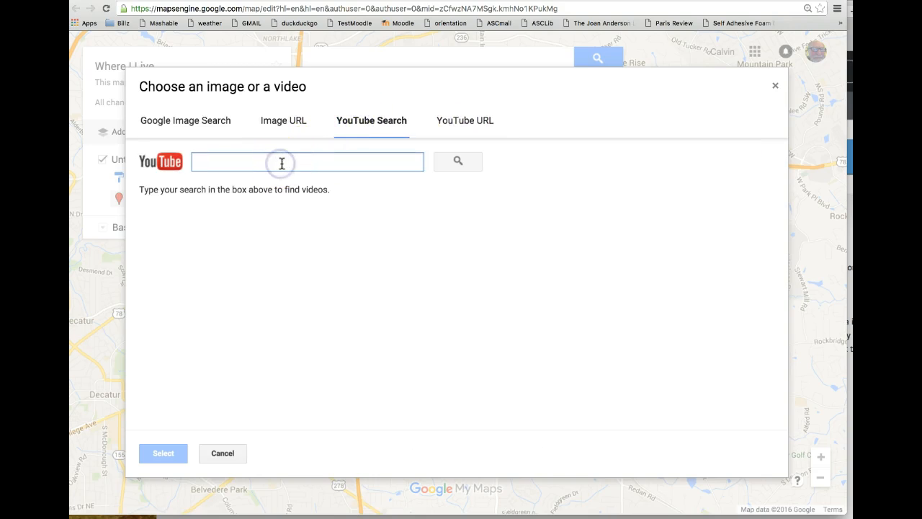
type("Pine Lake, GA")
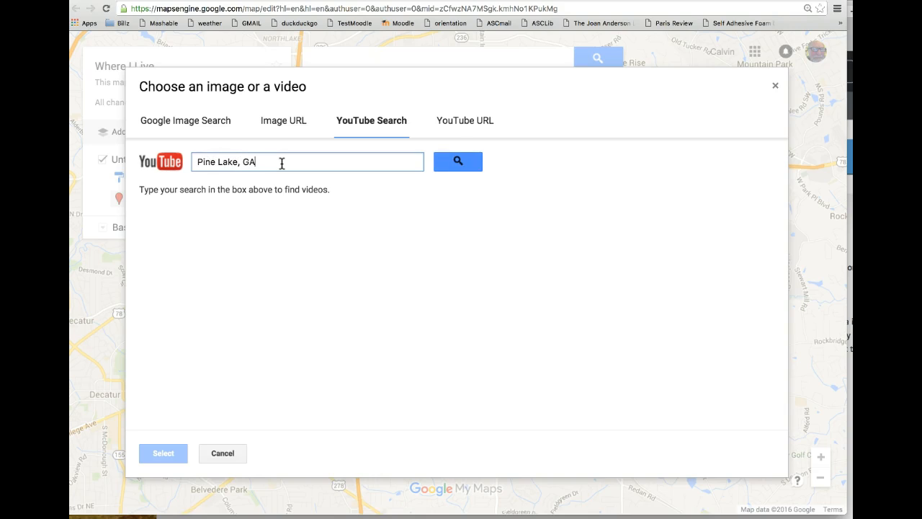
key("Return")
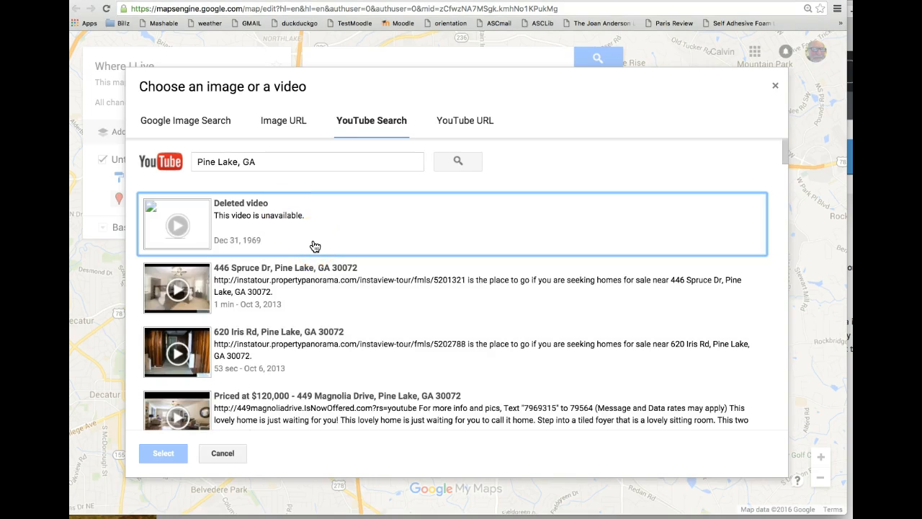
scroll(315, 296, "down", 3)
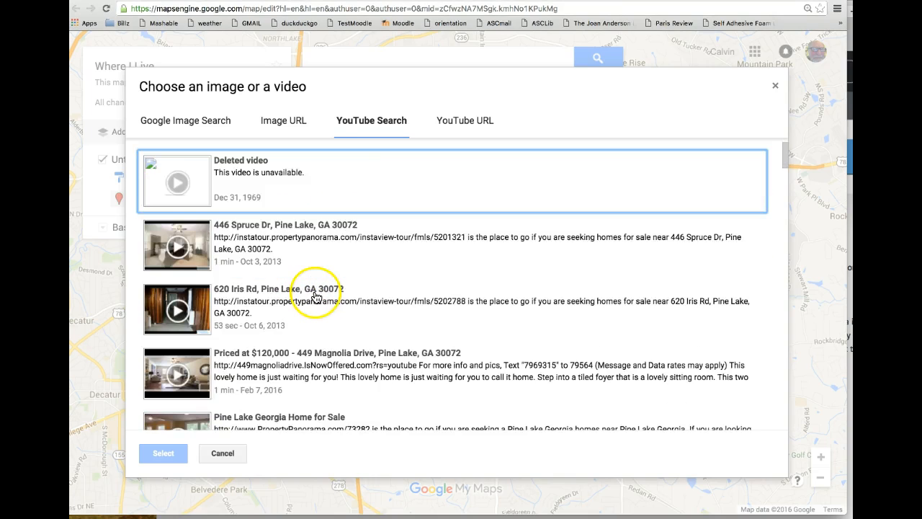
scroll(315, 295, "down", 2)
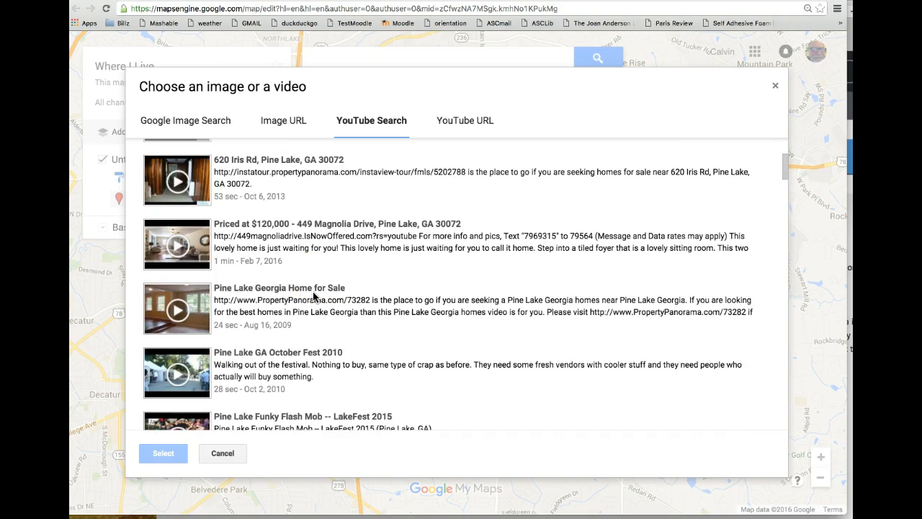
scroll(314, 295, "down", 1)
left_click(274, 351)
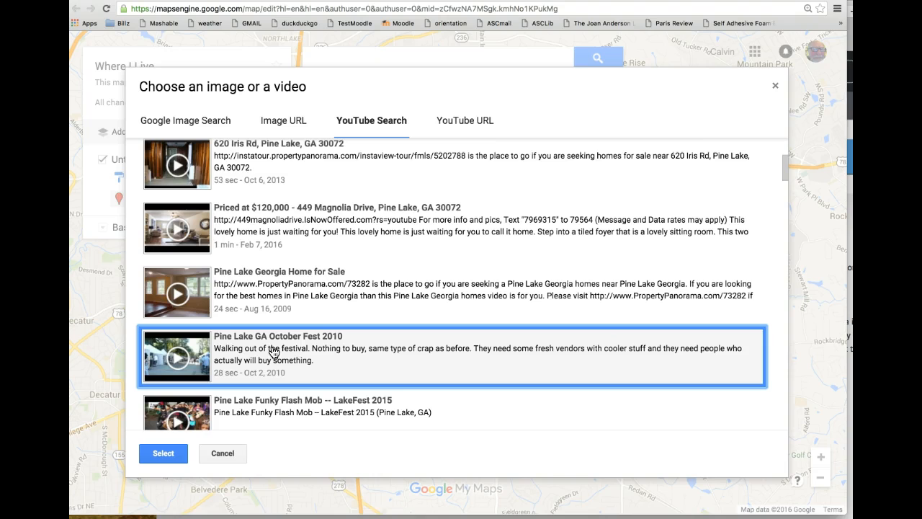
double_click(263, 401)
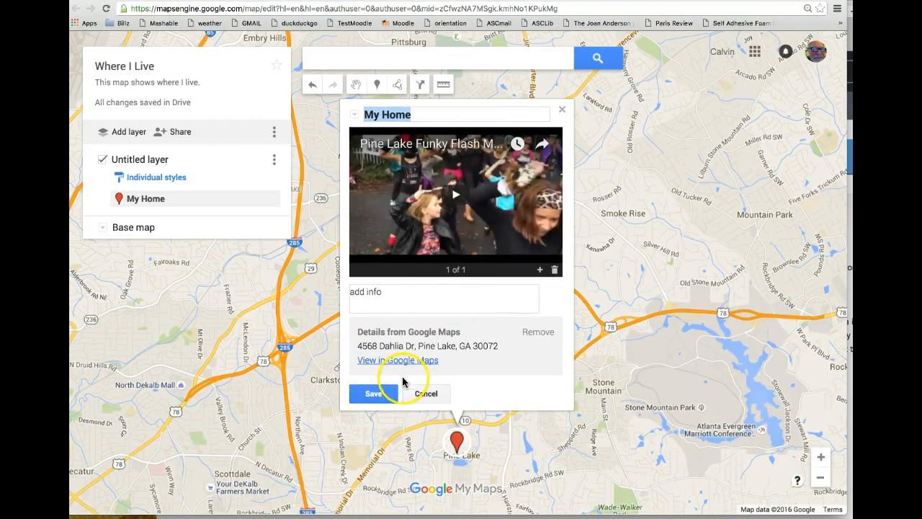
Save My Home with its video, then reopen the marker and play the flash mob video
left_click(376, 397)
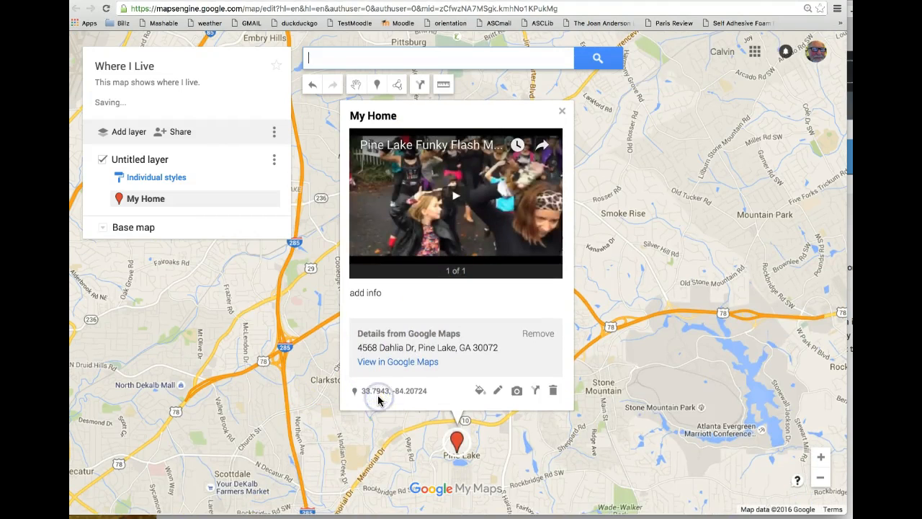
left_click(562, 111)
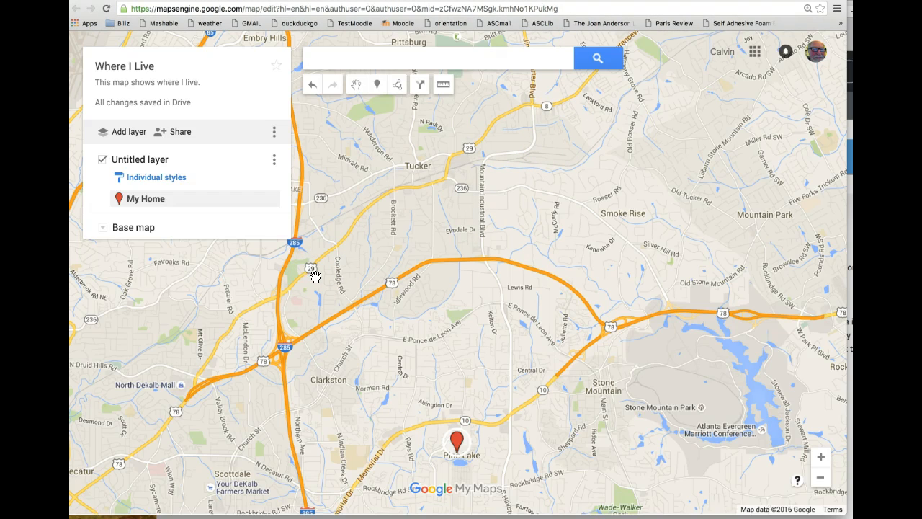
left_click(458, 441)
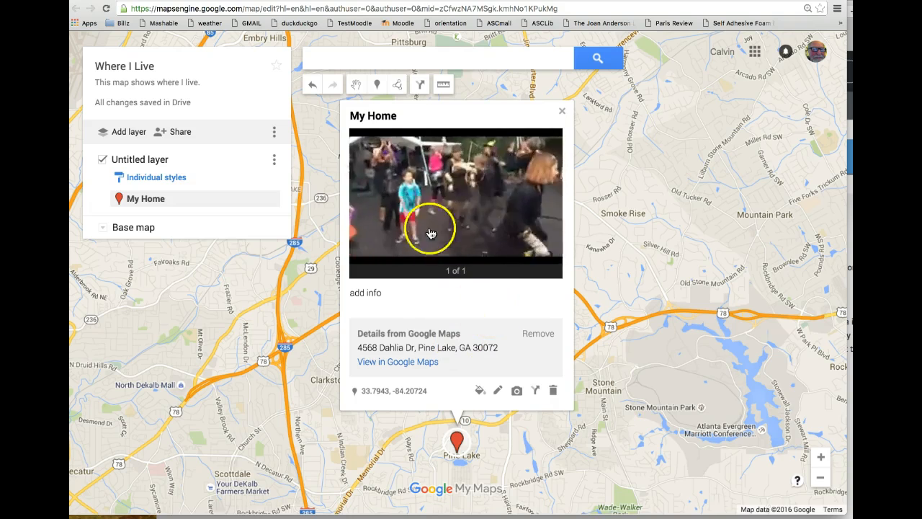
left_click(374, 252)
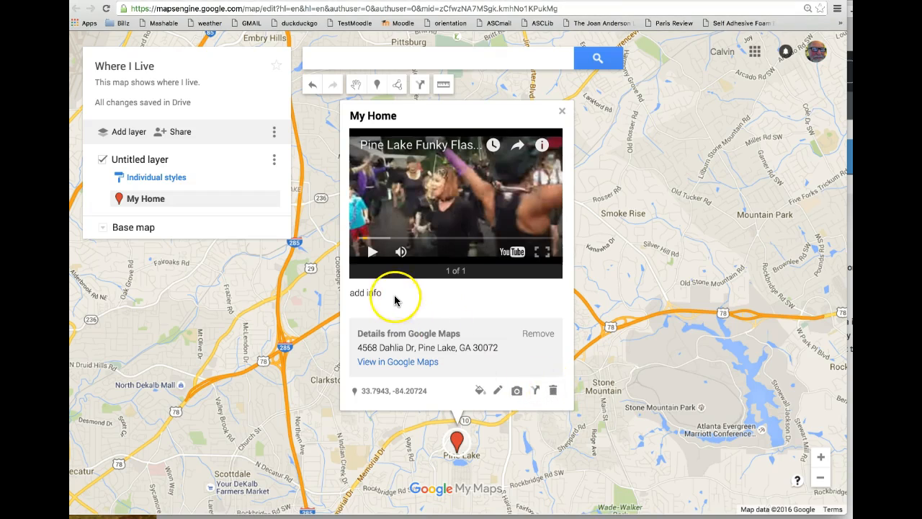
Replace 'add info' with 'Pine Lake Flash Mob.', save, and close the My Home card
left_click(498, 390)
left_click_drag(389, 292, 350, 291)
type("Pine Lake Flash Mob.")
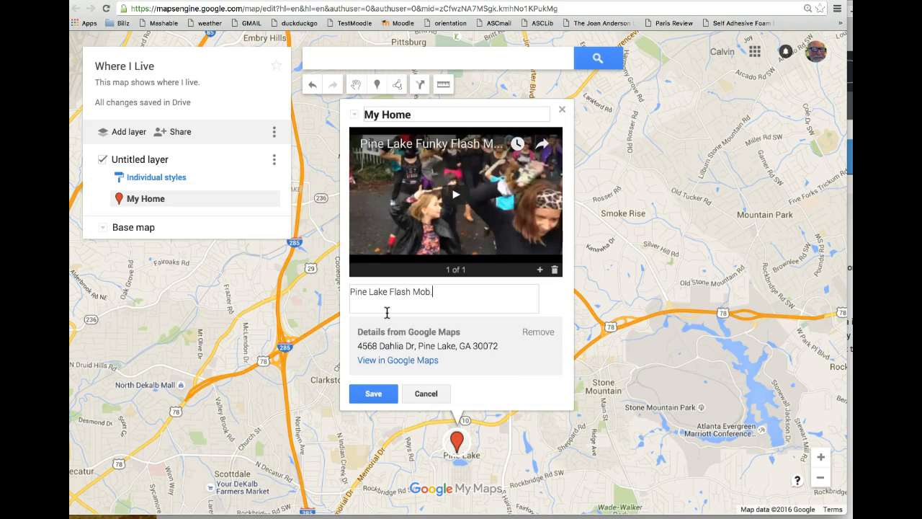
left_click(378, 393)
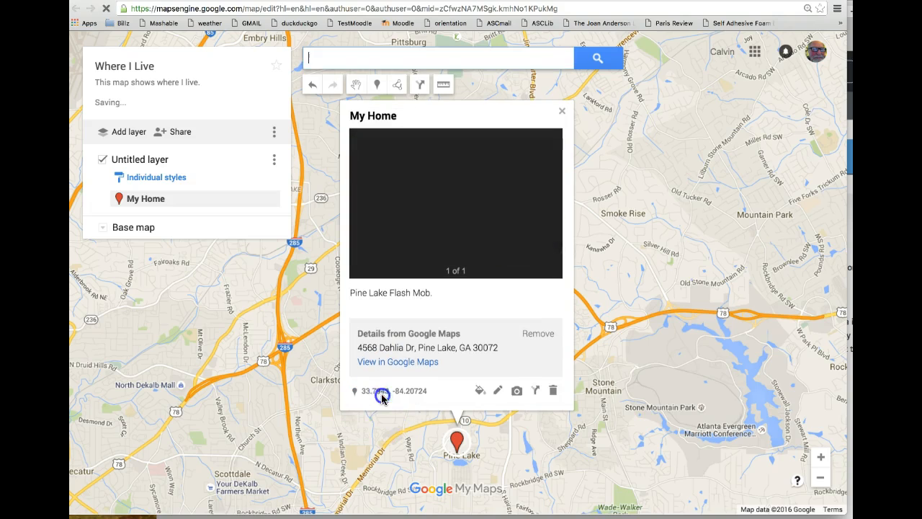
left_click(562, 111)
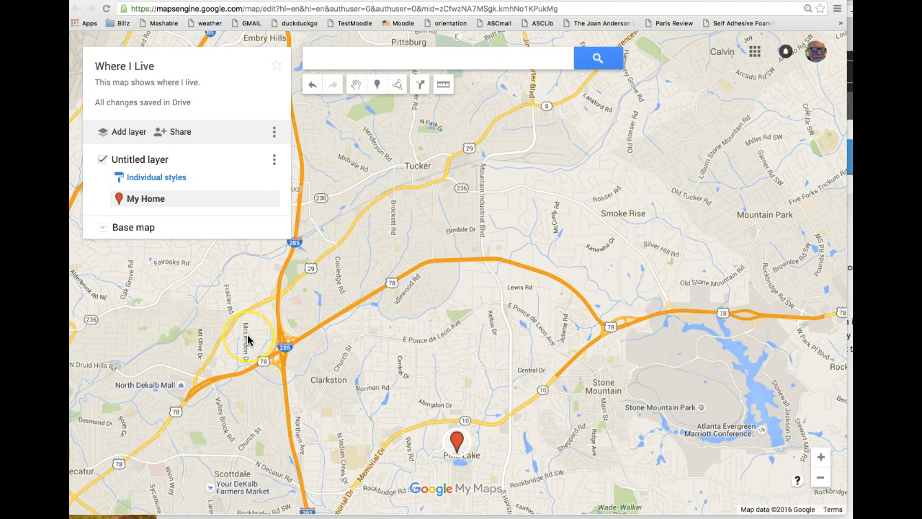
Drop a 'Stone Mountain' marker on Stone Mountain Park, described 'World's largest piece of exposed granite.'
left_click(377, 85)
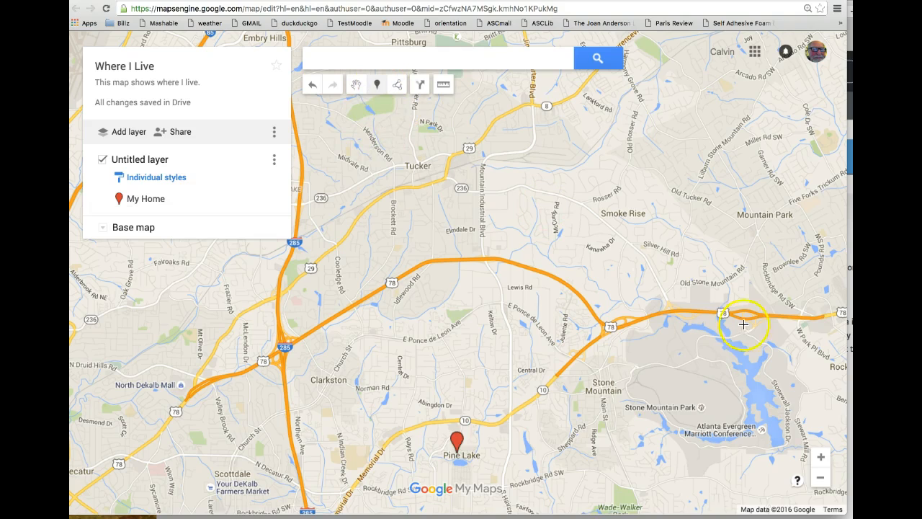
left_click(689, 393)
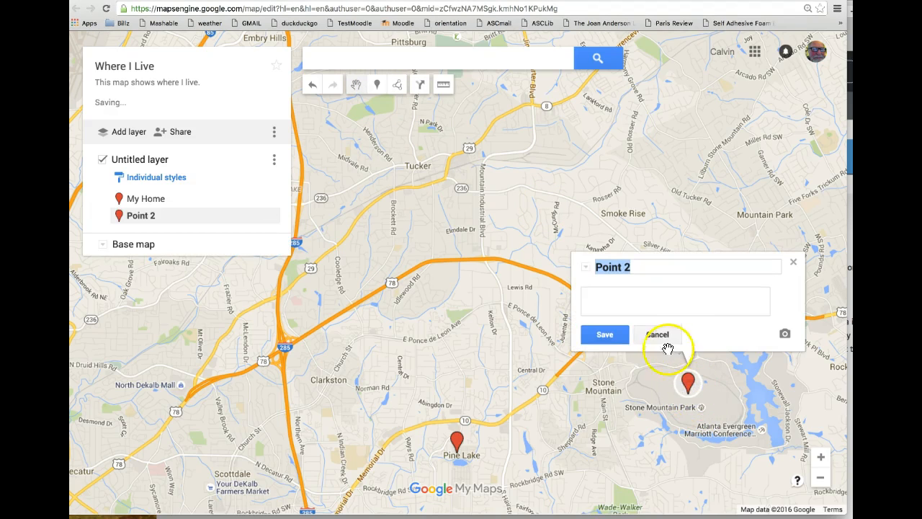
type("Stone Mountain")
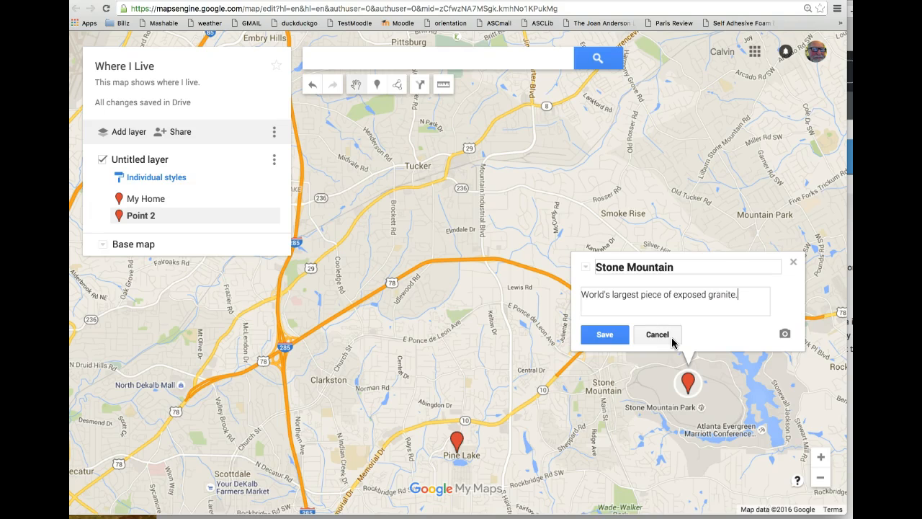
left_click(614, 334)
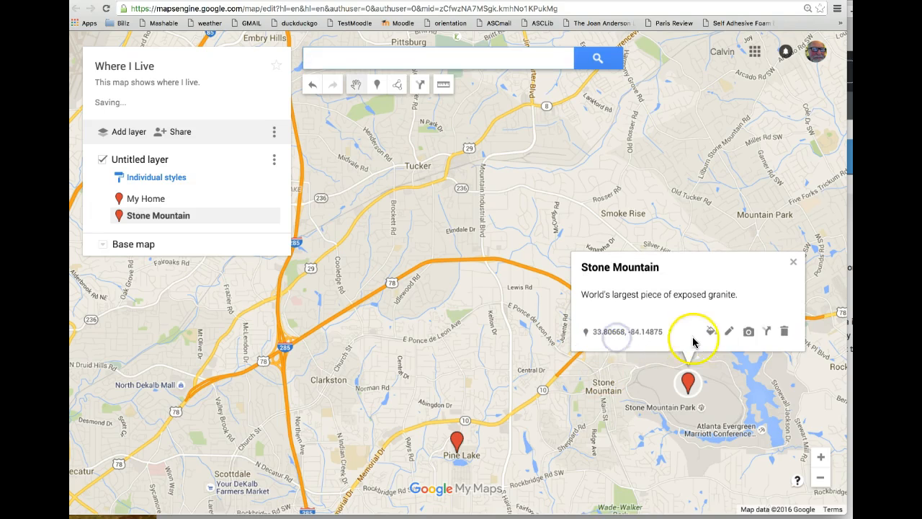
Search Google Images for 'Stone Mountain' and attach the aerial lake photo to the marker
left_click(748, 331)
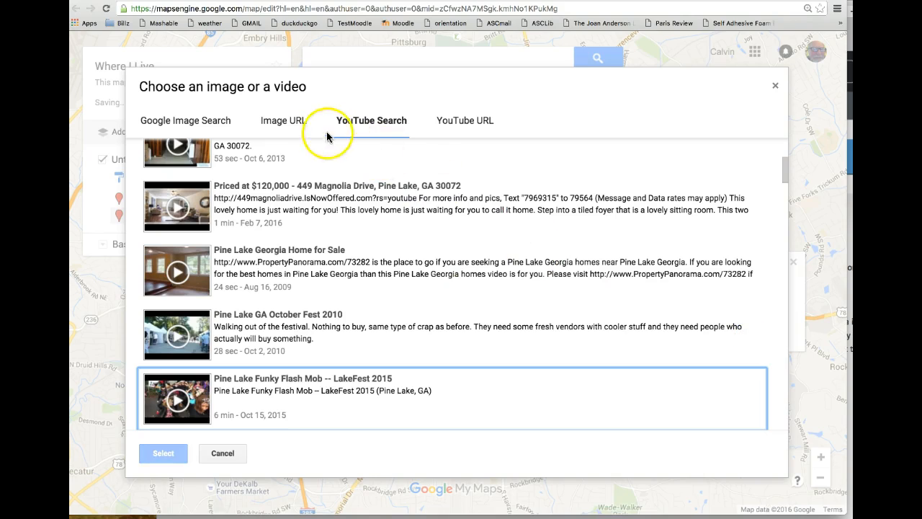
left_click(201, 119)
left_click(224, 165)
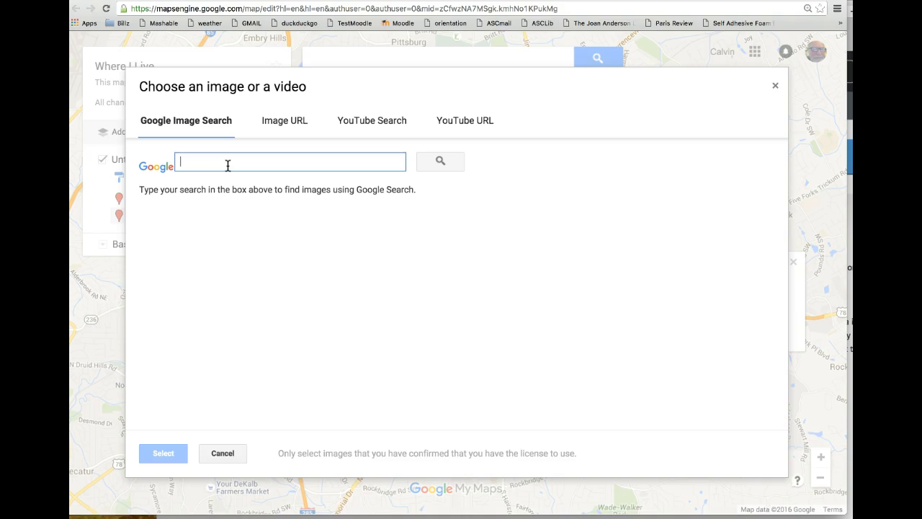
type("Stone Moun")
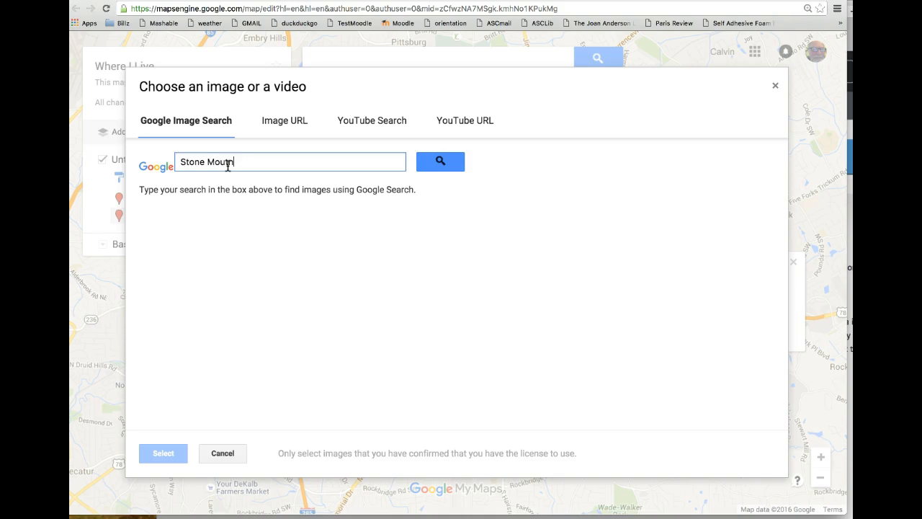
type("tain")
key("Return")
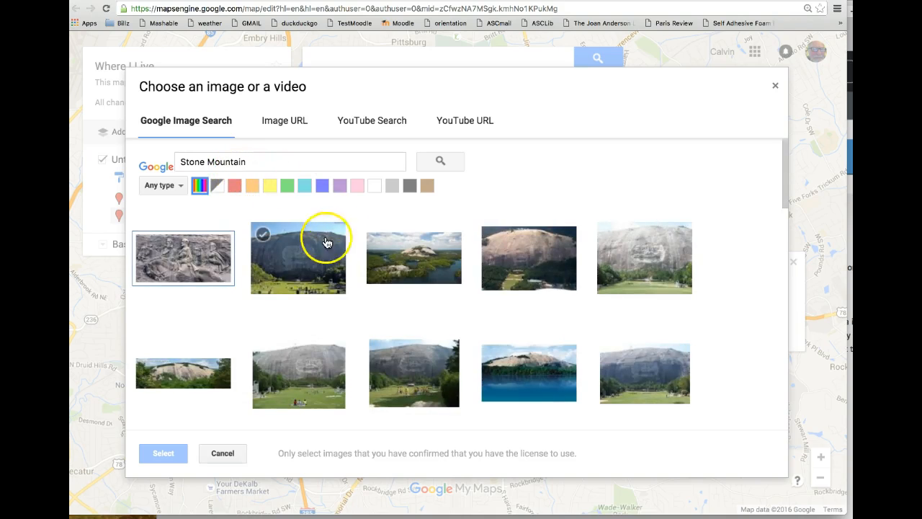
left_click(414, 264)
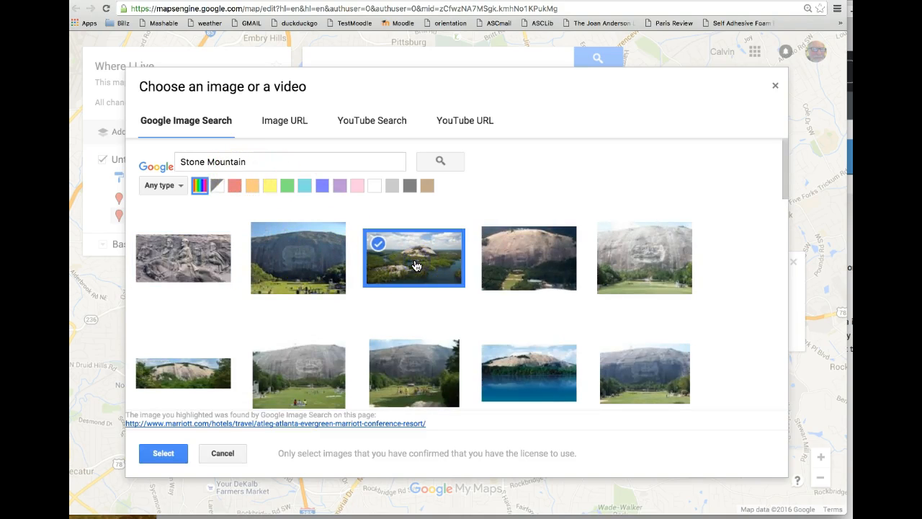
left_click(180, 453)
left_click(608, 335)
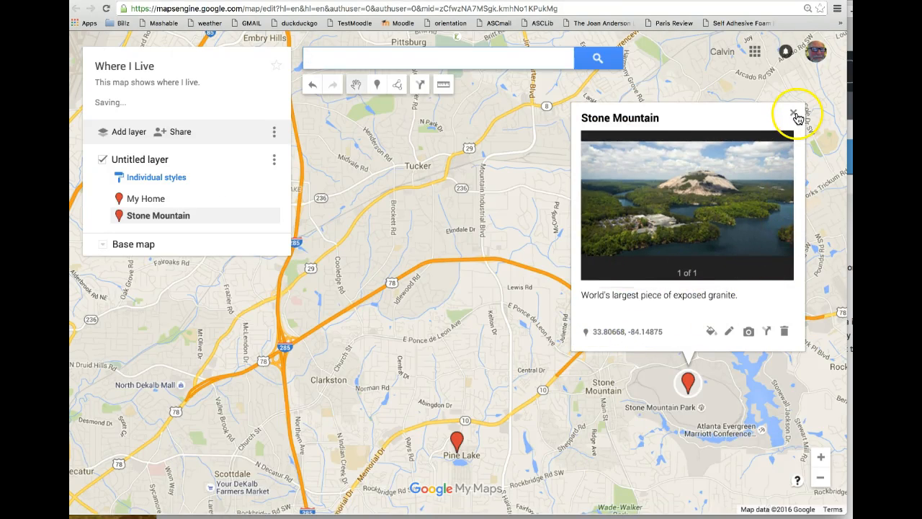
Recolour the Stone Mountain pin yellow and close its info card
left_click(712, 331)
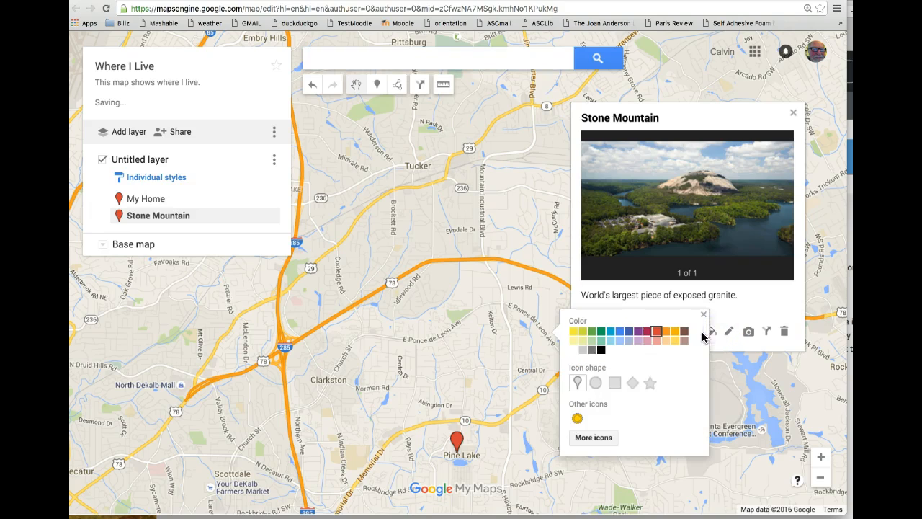
left_click(673, 333)
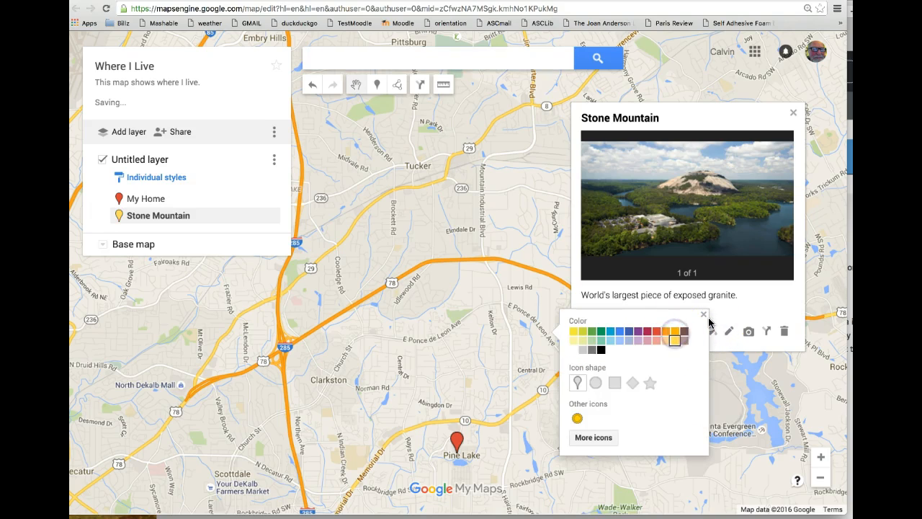
left_click(702, 316)
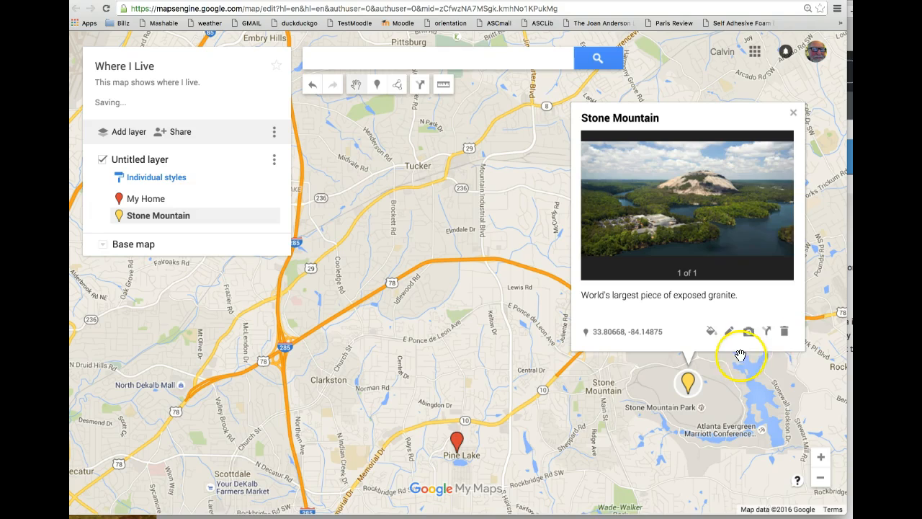
left_click(793, 113)
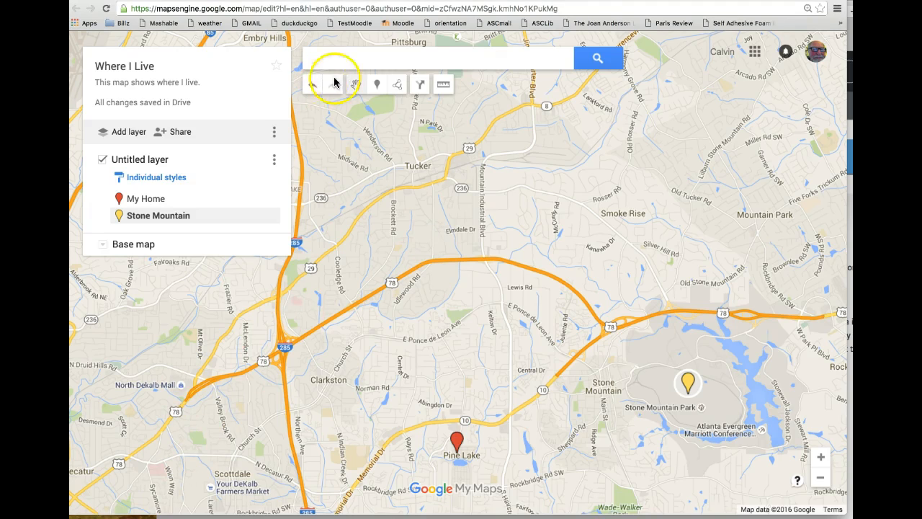
Go to the Google Maps tab listing the saved maps, including Where I'm from and two Untitled maps
left_click(327, 8)
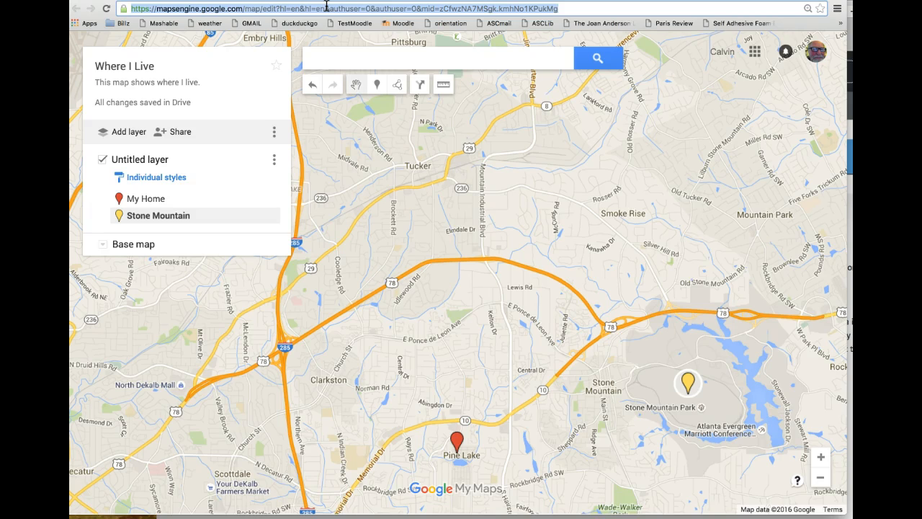
left_click(387, 123)
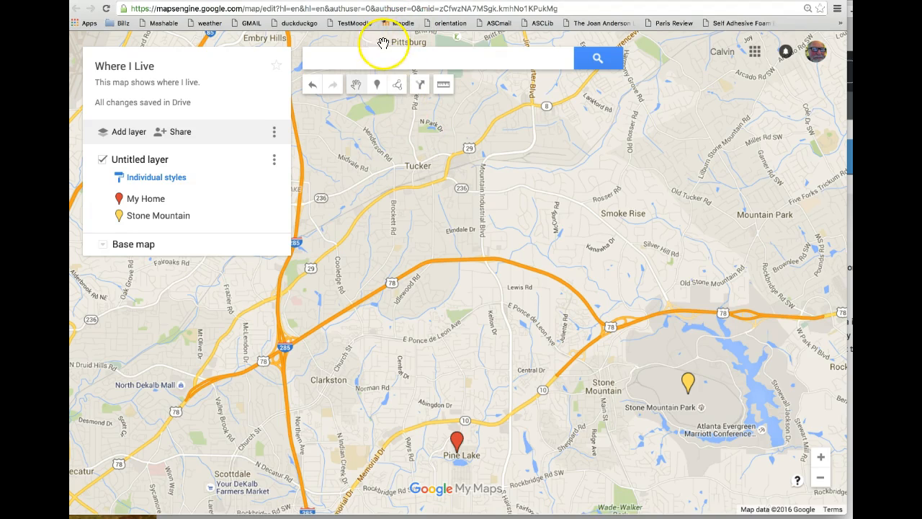
left_click(204, 0)
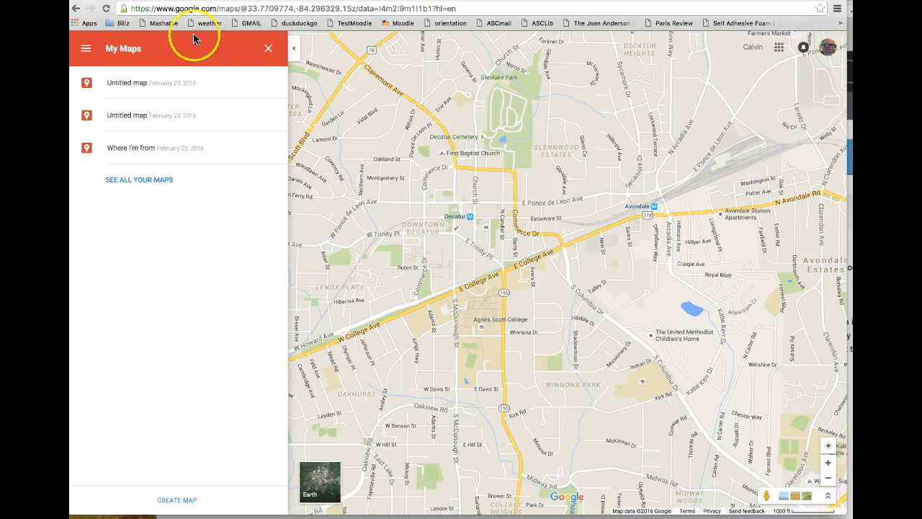
Peek at the Where I'm from map, then open the Where I Live map instead
left_click(118, 154)
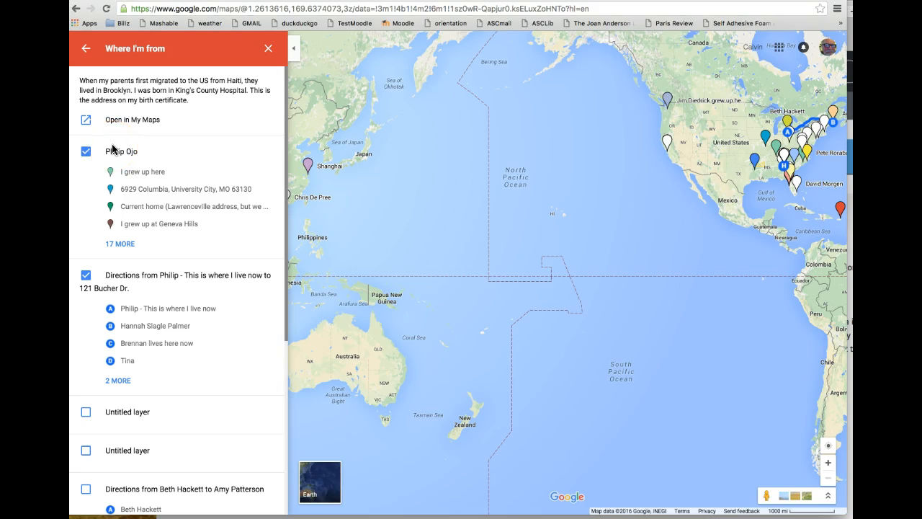
left_click(86, 48)
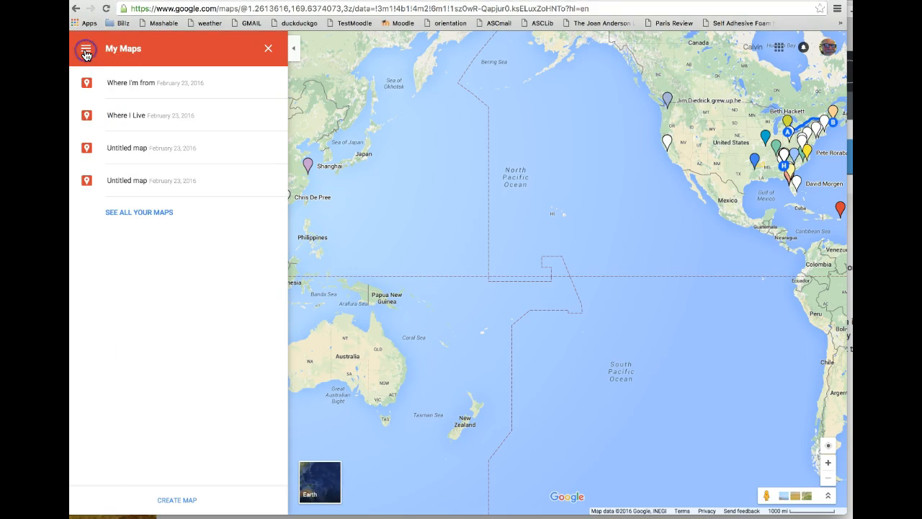
left_click(130, 115)
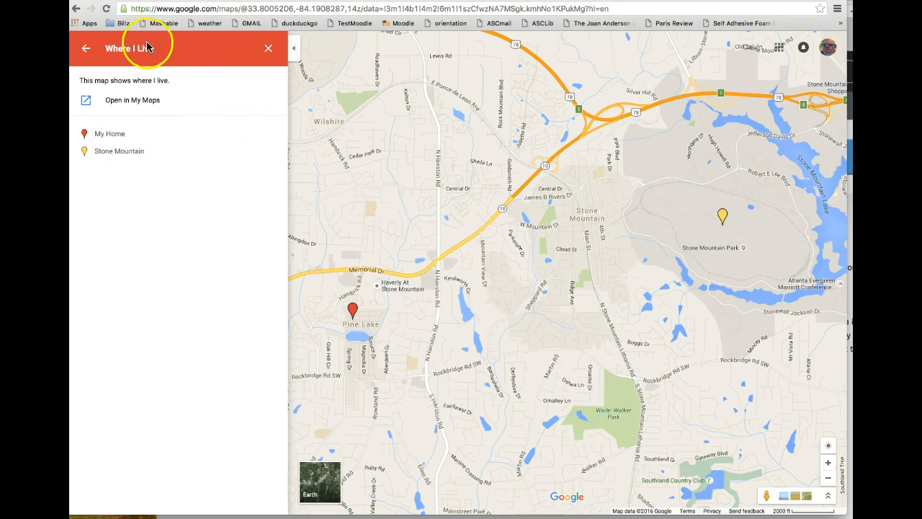
Load the Where I Live map's URL in the other tab and open it in My Maps
left_click(231, 10)
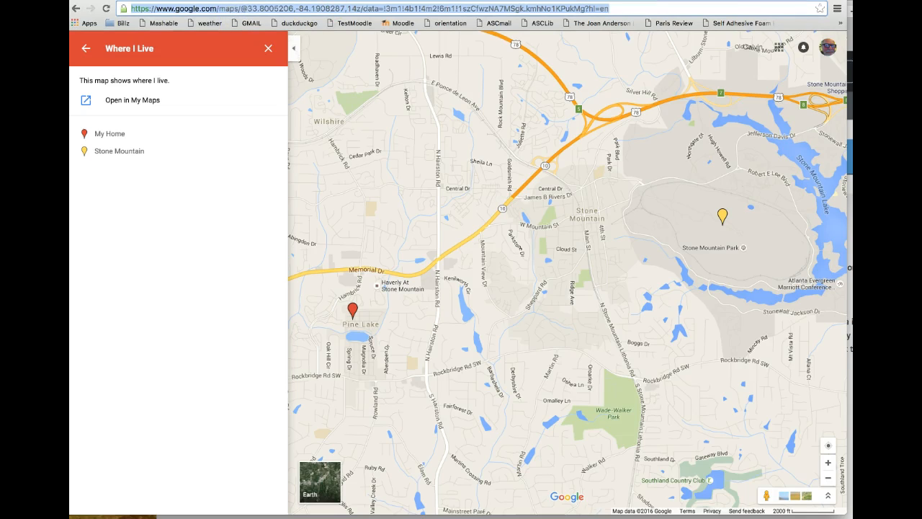
key("super+c")
key("ctrl+Tab")
left_click(403, 9)
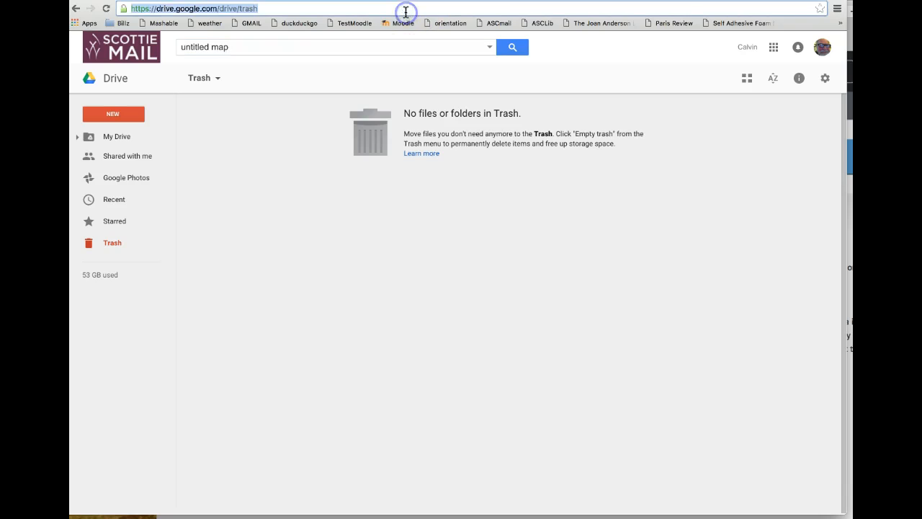
key("super+v")
key("Return")
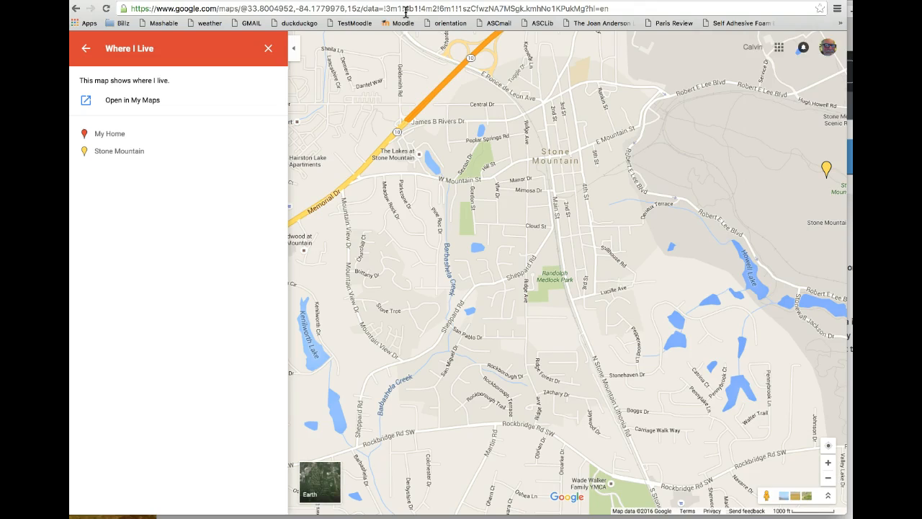
left_click(134, 102)
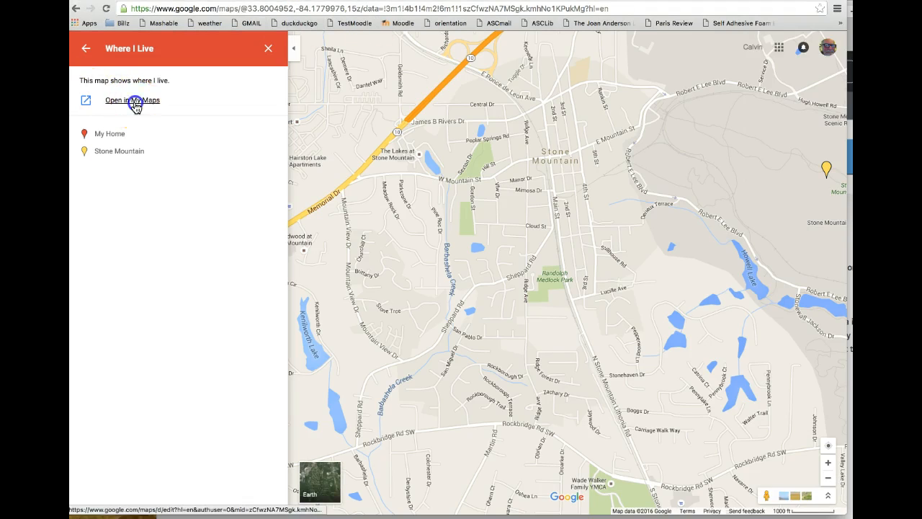